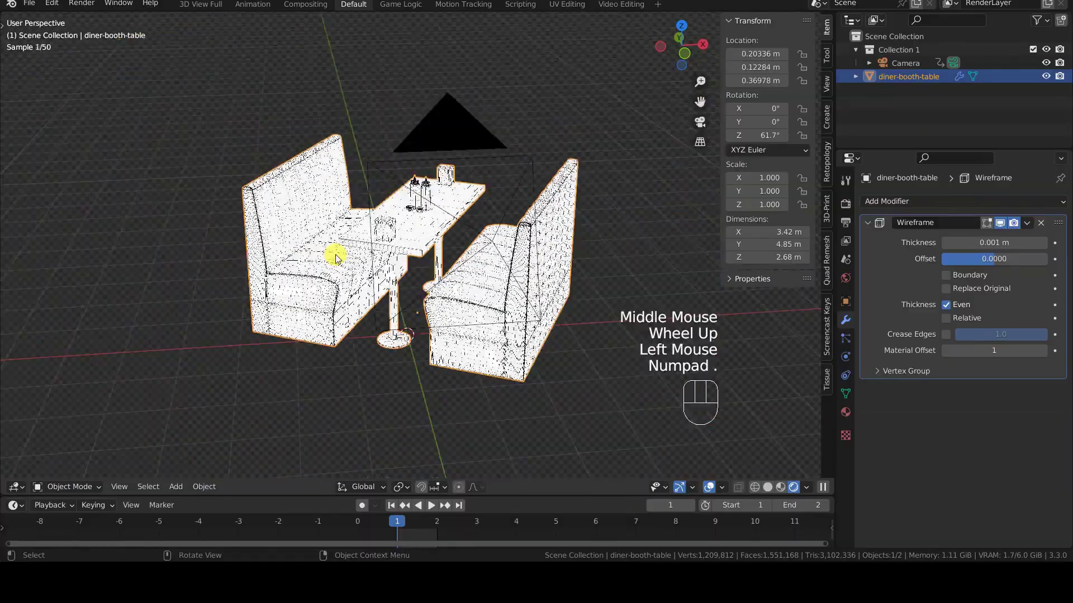
# Set the Wireframe modifier's thickness to 0.0004 m on the diner-booth-table object.
pyautogui.scroll(2, 335, 257)
pyautogui.keyDown('shift'); pyautogui.moveTo(355, 234); pyautogui.dragTo(462, 311, button='middle'); pyautogui.keyUp('shift')
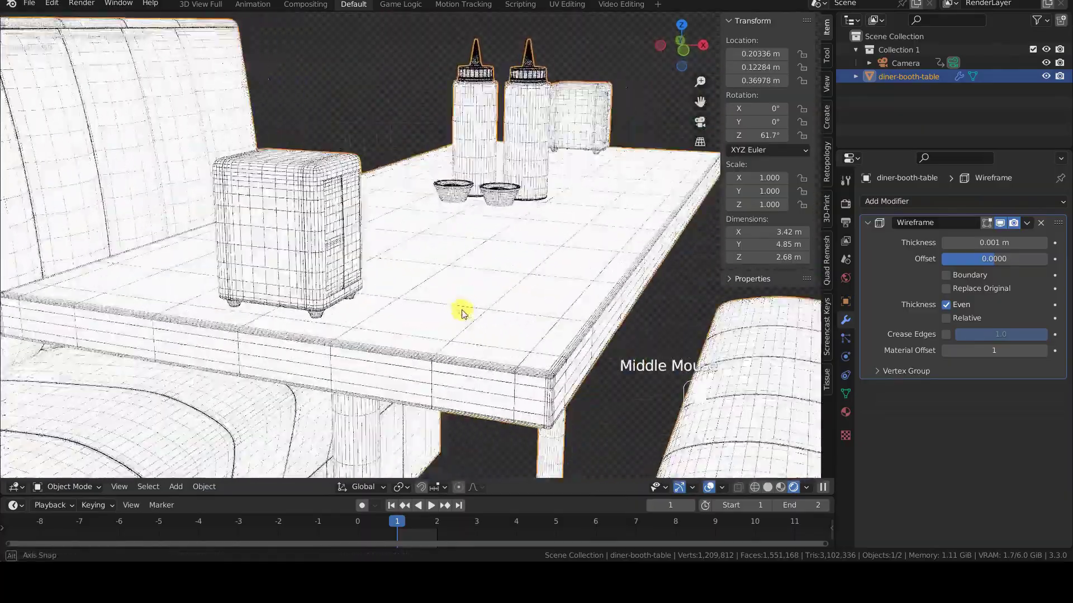
pyautogui.click(973, 242)
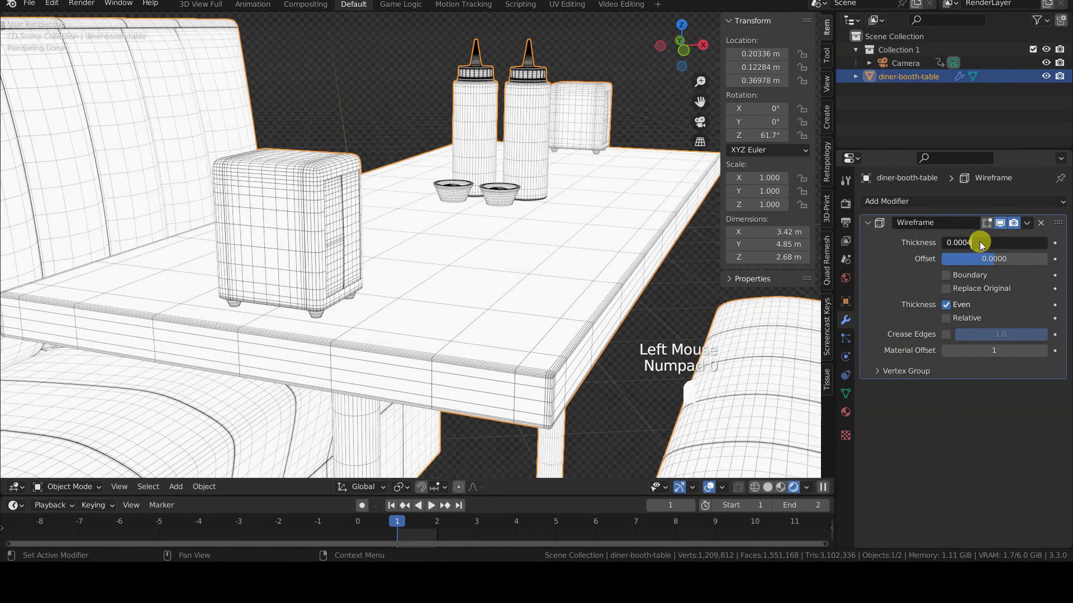
pyautogui.press('Return')
# Examine the thinner wireframe lines across the seats, the table and the bottle caps up close.
pyautogui.moveTo(421, 250); pyautogui.dragTo(296, 279, button='middle')
pyautogui.scroll(-2, 313, 280)
pyautogui.keyDown('shift'); pyautogui.moveTo(363, 282); pyautogui.dragTo(486, 234, button='middle'); pyautogui.keyUp('shift')
pyautogui.keyDown('shift'); pyautogui.moveTo(541, 309); pyautogui.dragTo(314, 341, button='middle'); pyautogui.keyUp('shift')
pyautogui.scroll(-2, 314, 342)
pyautogui.keyDown('shift'); pyautogui.moveTo(419, 313); pyautogui.dragTo(244, 388, button='middle'); pyautogui.keyUp('shift')
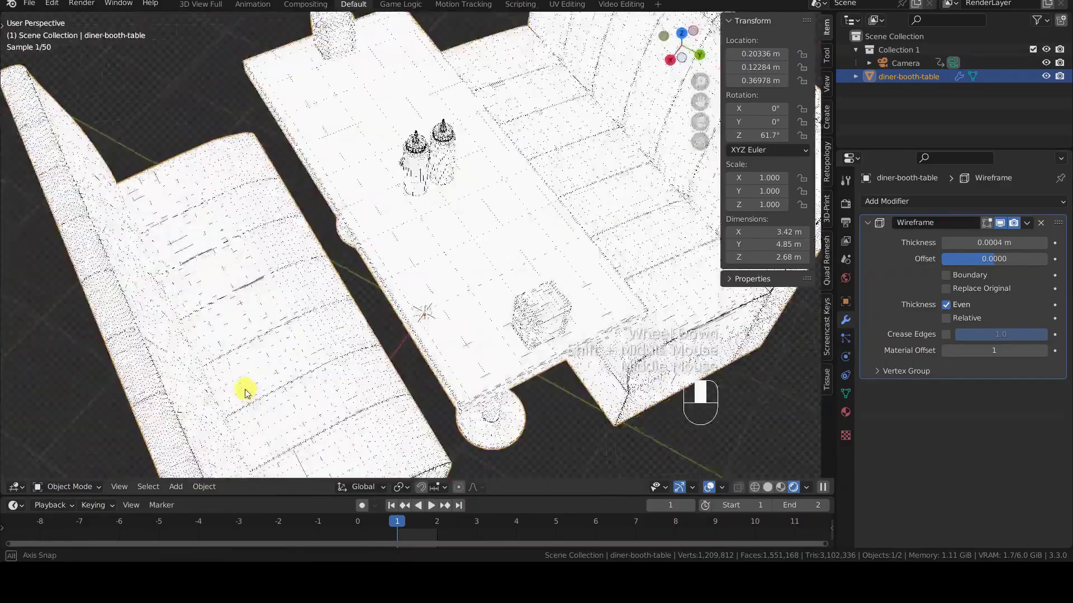
pyautogui.scroll(2, 355, 335)
pyautogui.keyDown('shift'); pyautogui.moveTo(354, 335); pyautogui.dragTo(486, 287, button='middle'); pyautogui.keyUp('shift')
pyautogui.scroll(2, 469, 307)
pyautogui.scroll(2, 471, 379)
pyautogui.scroll(1, 471, 380)
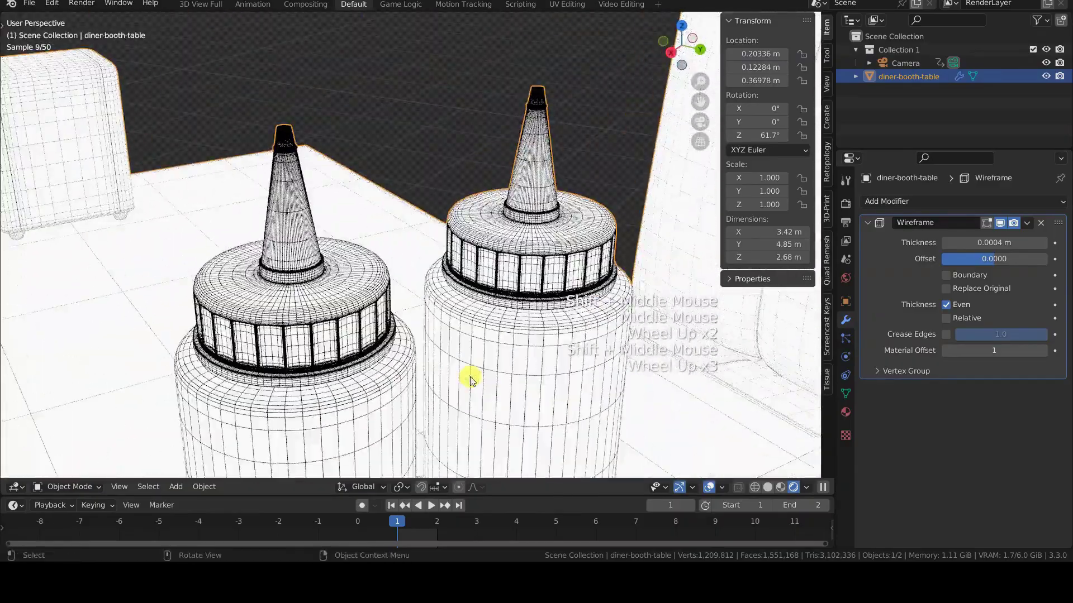
pyautogui.scroll(-6, 431, 371)
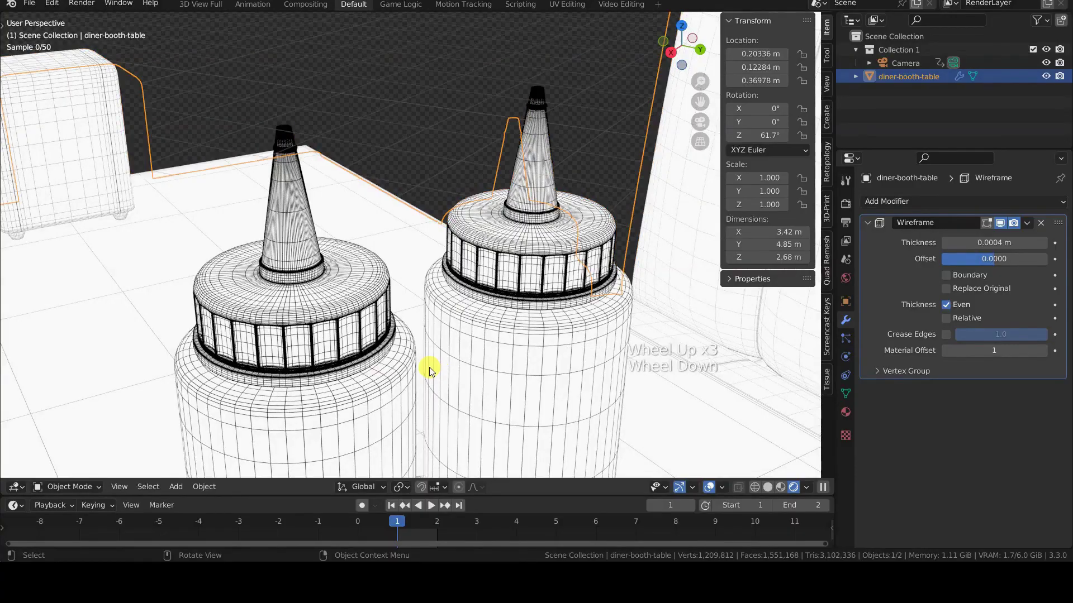
# Set the Wireframe modifier's thickness to 0.002 m with the whole booth set in view.
pyautogui.moveTo(427, 366); pyautogui.dragTo(458, 268, button='middle')
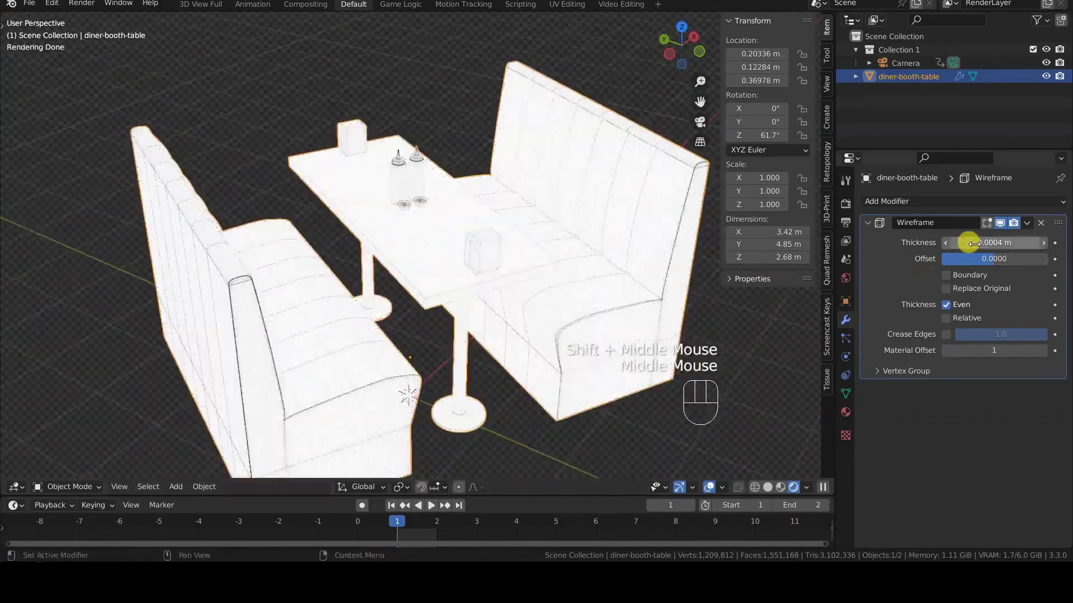
pyautogui.click(971, 241)
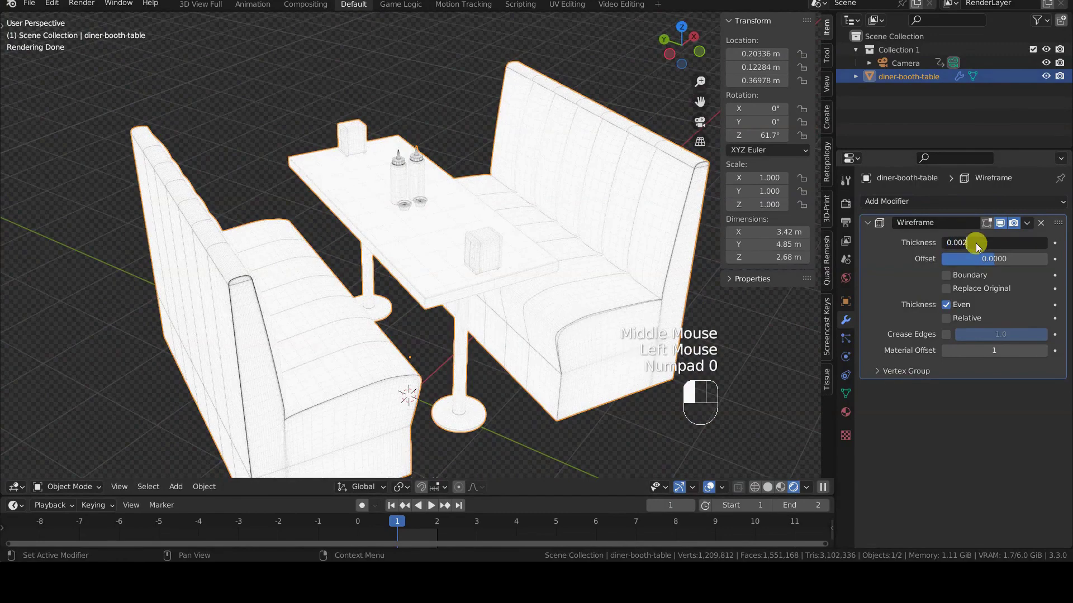
pyautogui.press('Return')
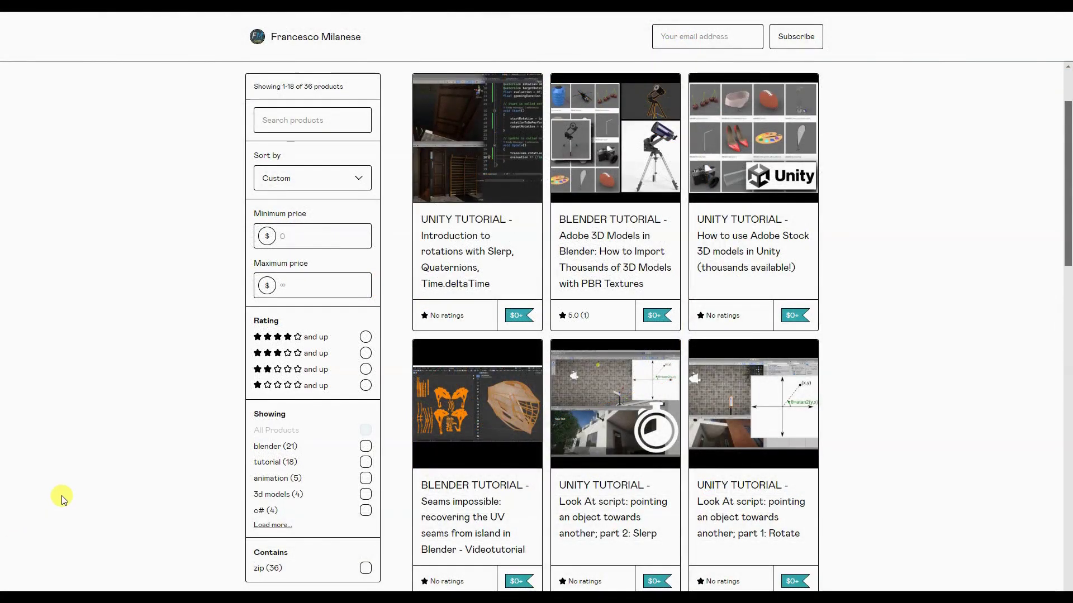
# Browse the Blender and Unity tutorial listings on the online store page, including the one on wireframe renderings.
pyautogui.scroll(-3, 58, 497)
pyautogui.scroll(-8, 61, 499)
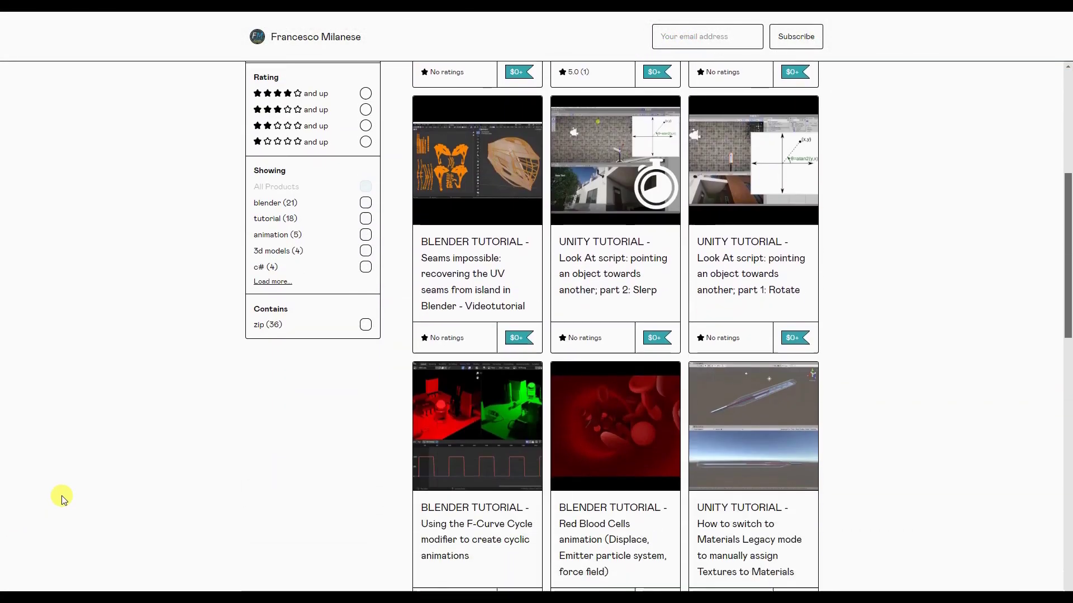
pyautogui.scroll(-8, 61, 499)
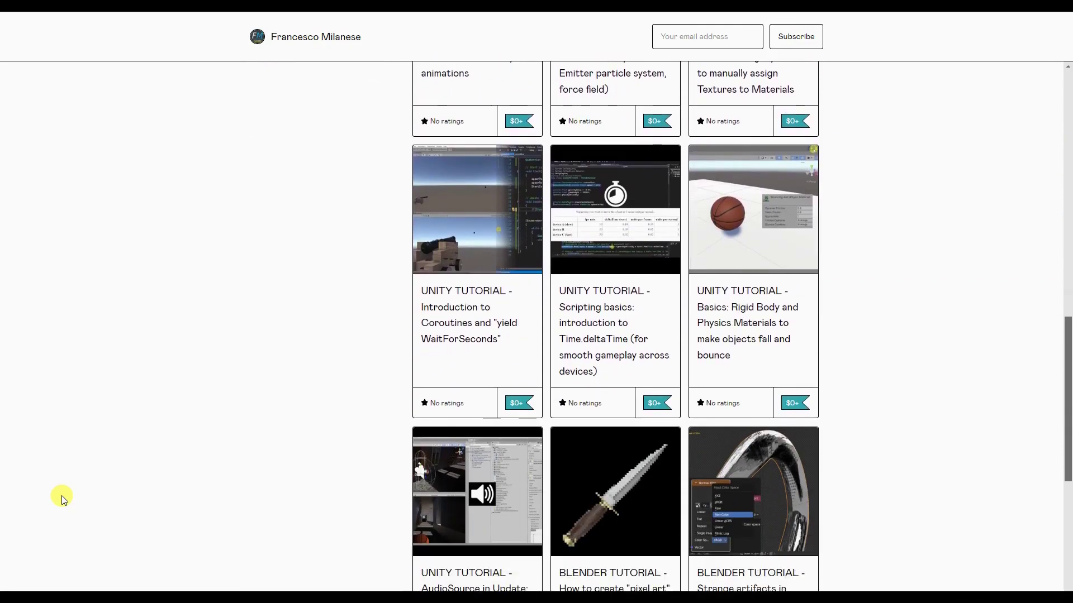
pyautogui.scroll(-9, 62, 499)
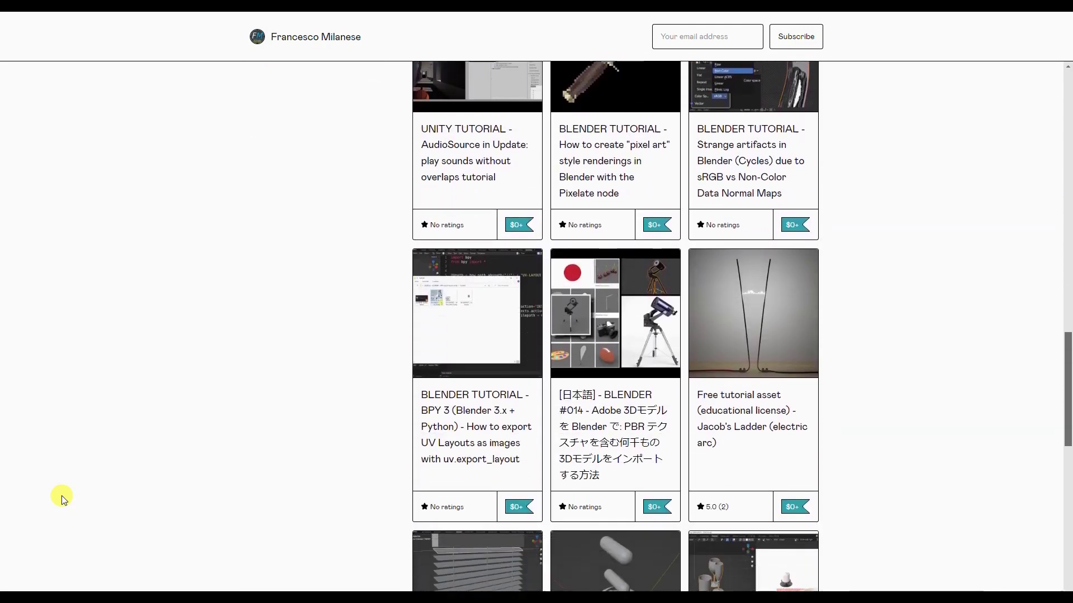
pyautogui.scroll(-7, 62, 499)
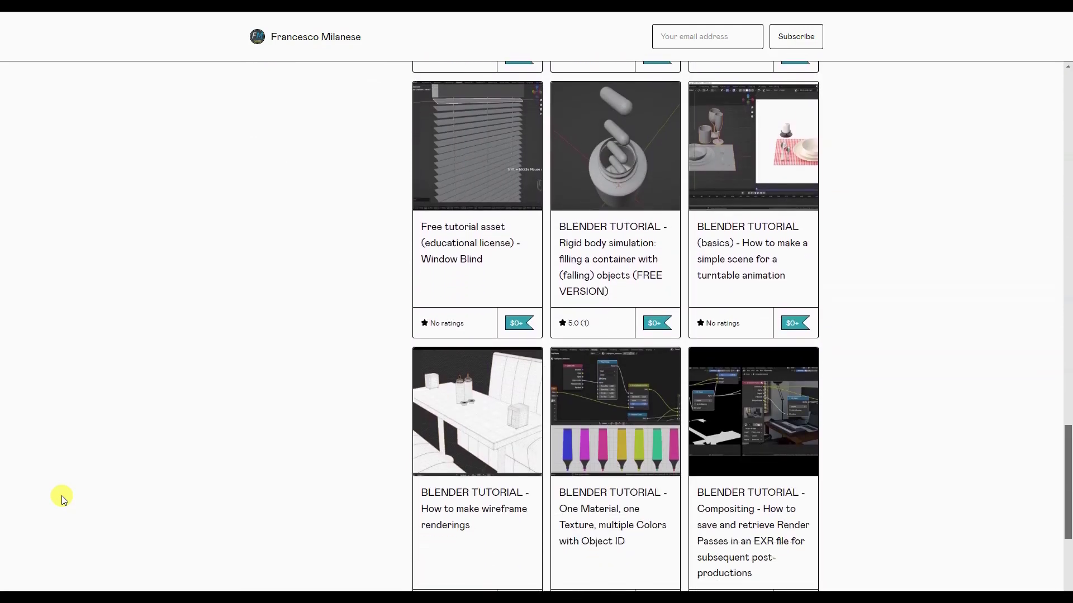
pyautogui.scroll(-8, 61, 499)
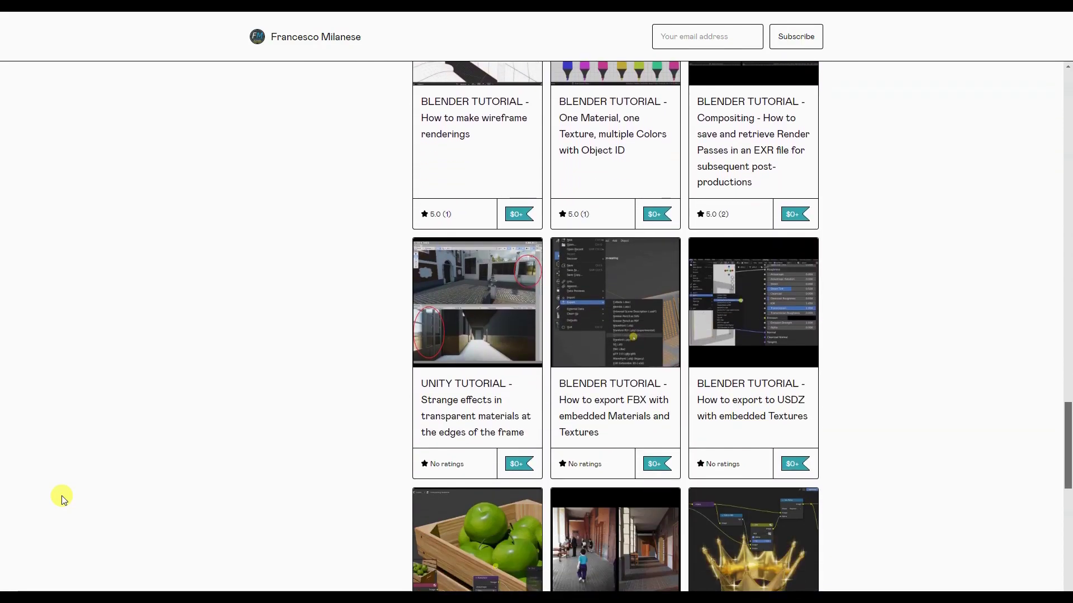
pyautogui.scroll(-1, 61, 499)
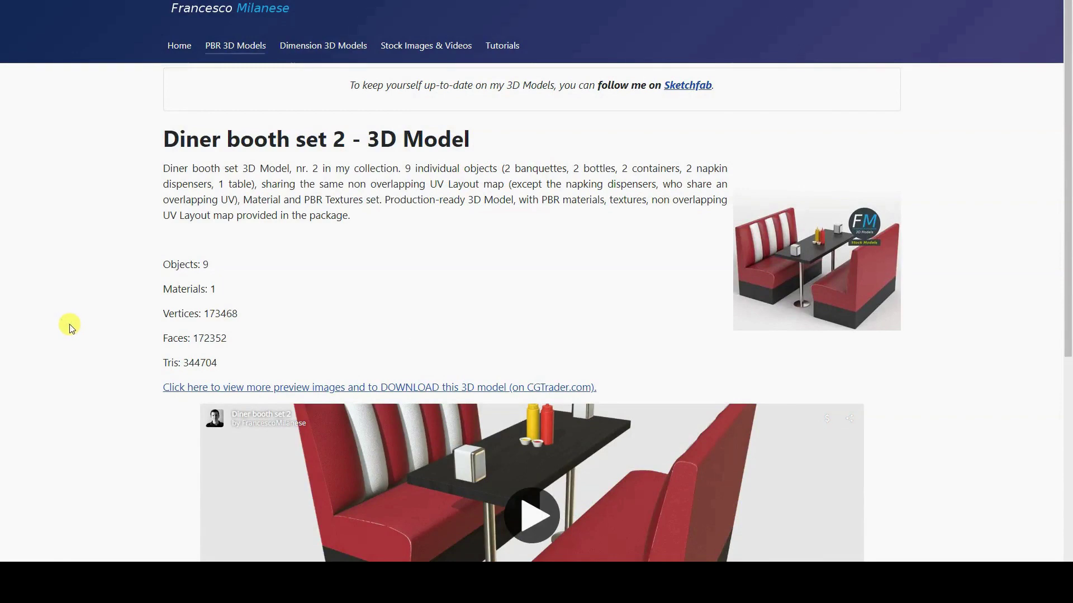
# Load the interactive 3D preview on the Diner booth set 2 page and examine the model from several angles.
pyautogui.scroll(-4, 71, 328)
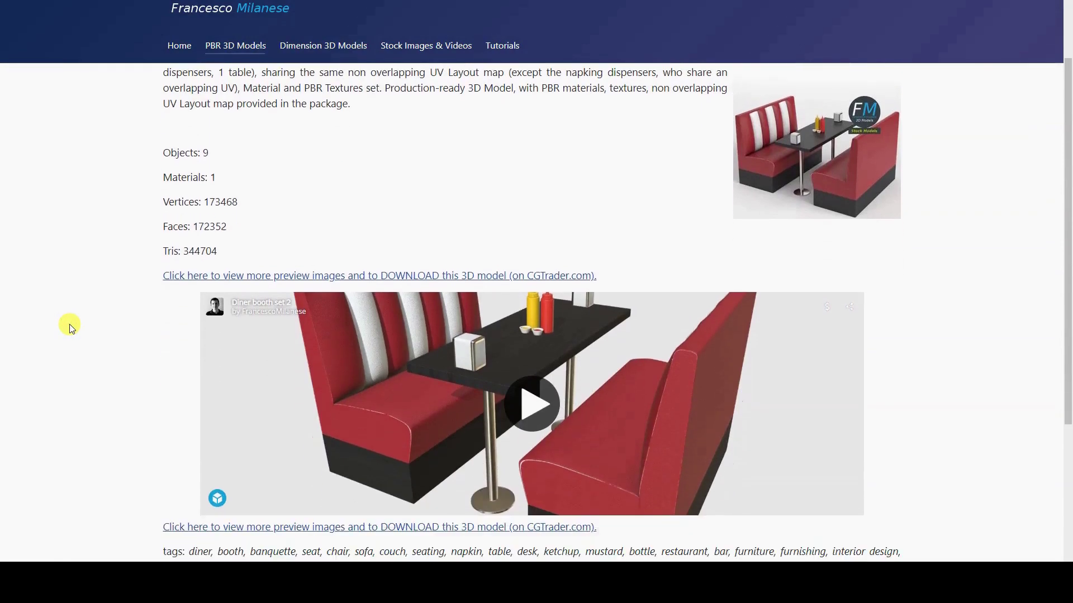
pyautogui.click(514, 286)
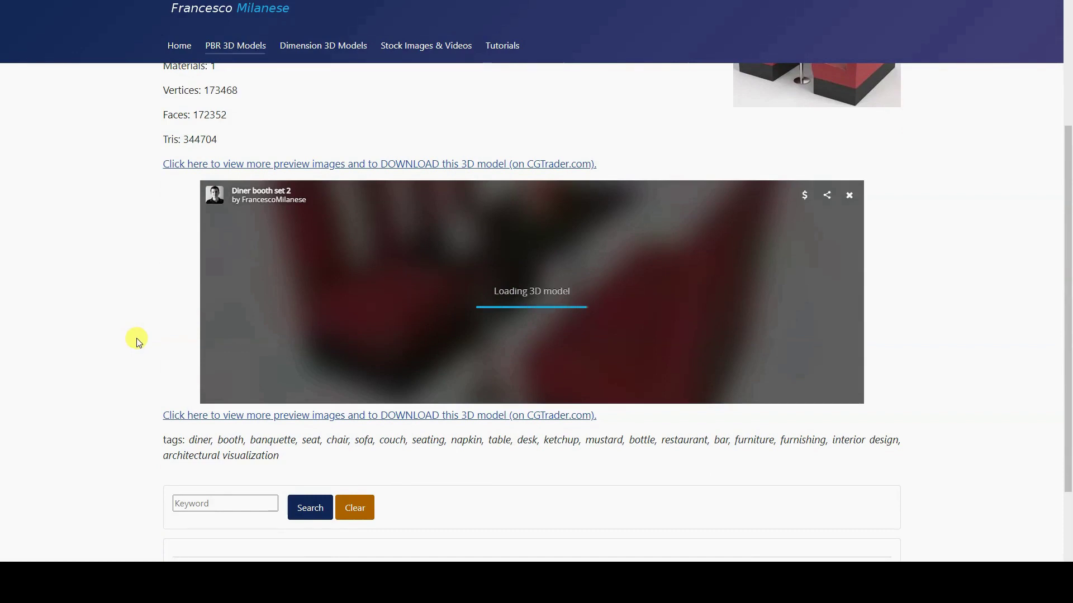
pyautogui.moveTo(686, 359)
pyautogui.mouseDown()
pyautogui.moveTo(646, 328)
pyautogui.moveTo(713, 341)
pyautogui.mouseUp()
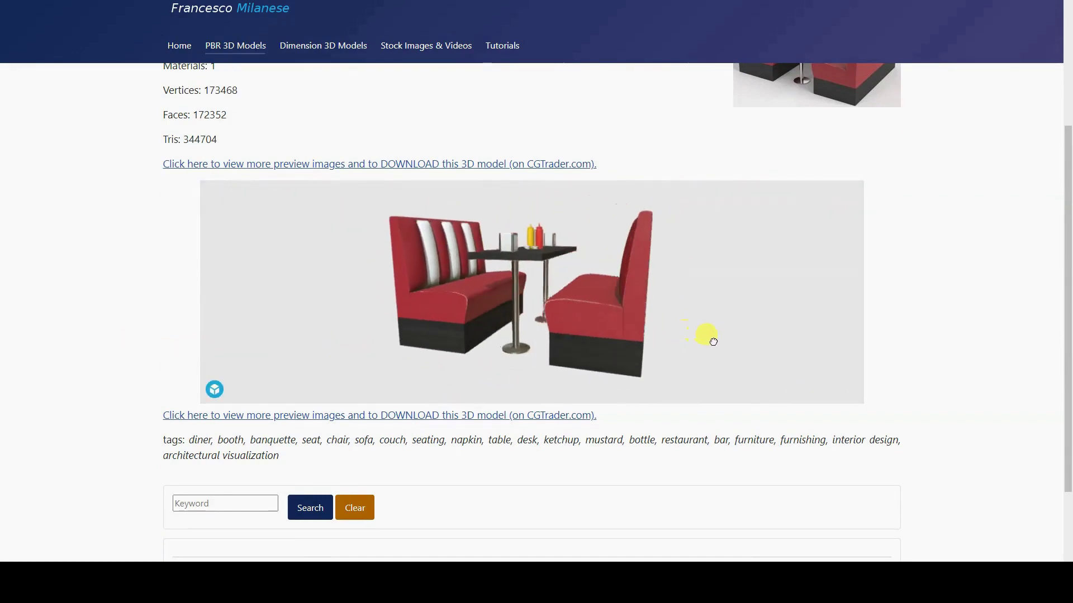
pyautogui.scroll(5, 581, 303)
pyautogui.moveTo(585, 272)
pyautogui.mouseDown()
pyautogui.moveTo(555, 268)
pyautogui.moveTo(479, 340)
pyautogui.moveTo(484, 323)
pyautogui.moveTo(536, 334)
pyautogui.moveTo(552, 356)
pyautogui.moveTo(548, 329)
pyautogui.mouseUp()
pyautogui.scroll(-5, 536, 334)
pyautogui.scroll(3, 948, 463)
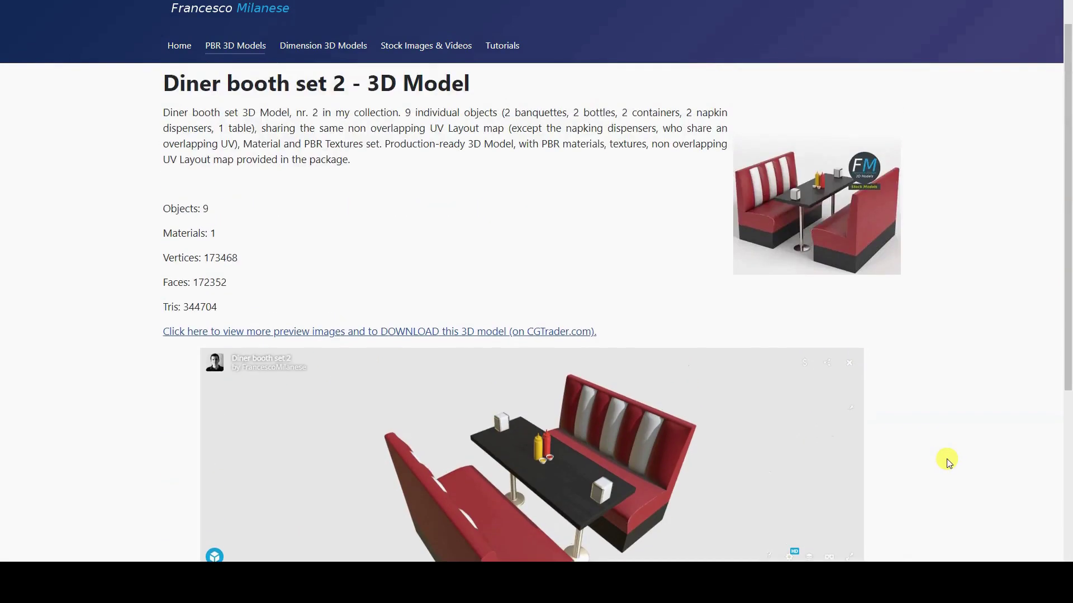
pyautogui.scroll(1, 945, 456)
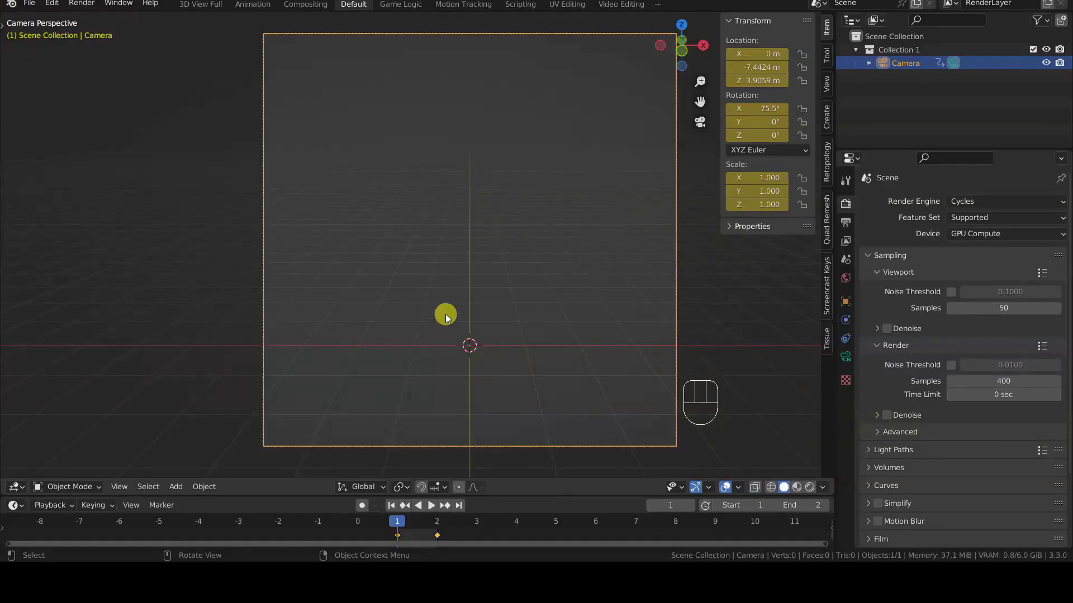
# Deselect the camera, examine its placement relative to the world origin from outside, and return to the camera view.
pyautogui.click(444, 313)
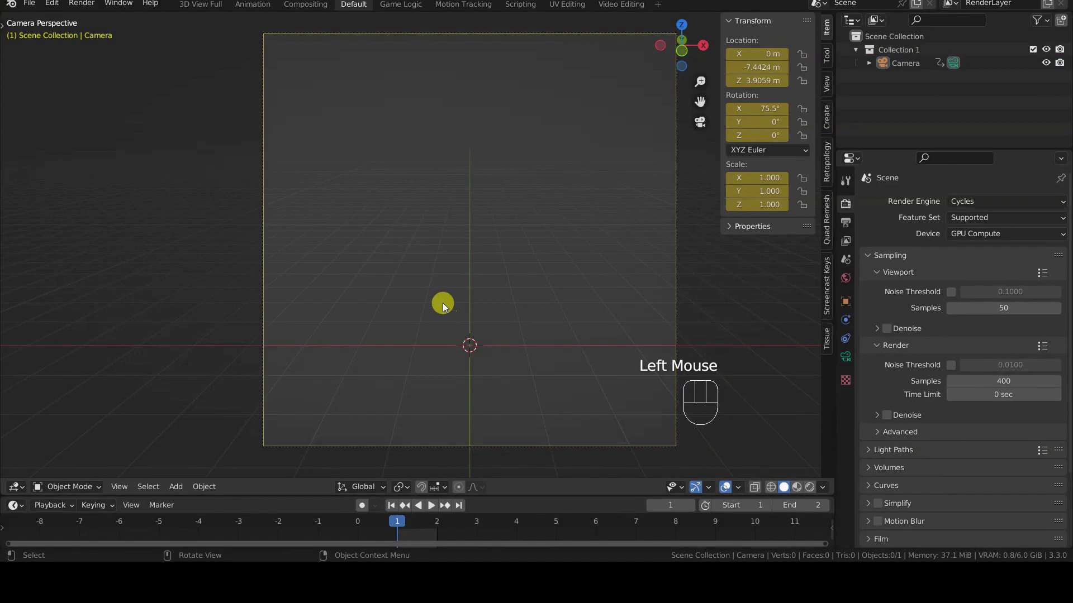
pyautogui.doubleClick(867, 66)
pyautogui.click(868, 66)
pyautogui.moveTo(469, 263); pyautogui.dragTo(508, 286, button='middle')
pyautogui.scroll(1, 507, 286)
pyautogui.scroll(-1, 508, 286)
pyautogui.scroll(-4, 508, 286)
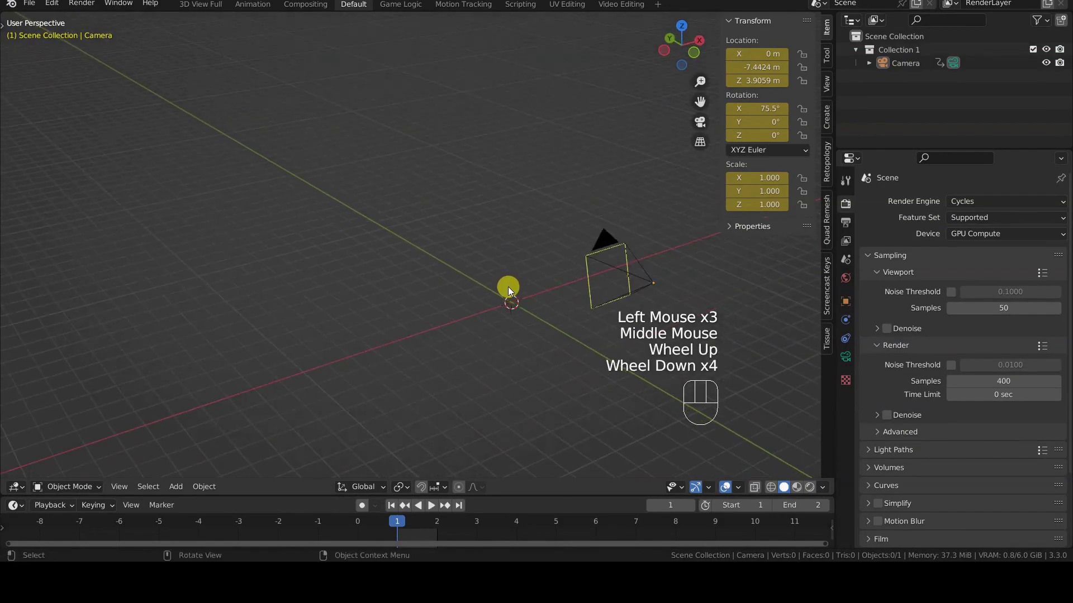
pyautogui.keyDown('shift'); pyautogui.moveTo(539, 280); pyautogui.dragTo(431, 267, button='middle'); pyautogui.keyUp('shift')
pyautogui.scroll(2, 431, 267)
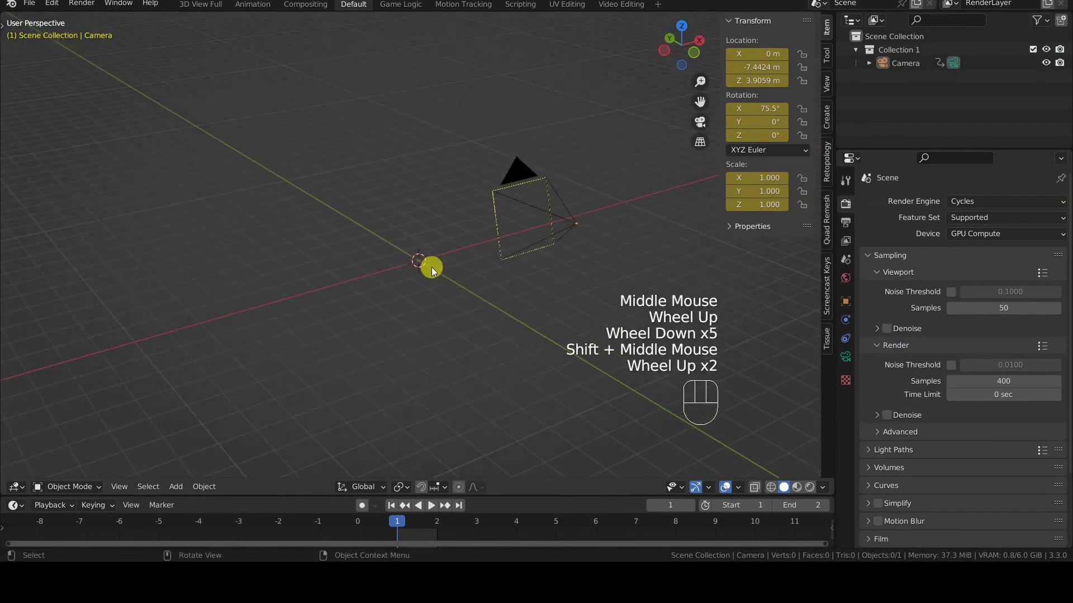
pyautogui.scroll(1, 431, 267)
pyautogui.keyDown('shift'); pyautogui.moveTo(524, 259); pyautogui.dragTo(417, 280, button='middle'); pyautogui.keyUp('shift')
pyautogui.moveTo(418, 280)
pyautogui.mouseDown(button='middle')
pyautogui.moveTo(460, 270)
pyautogui.moveTo(413, 275)
pyautogui.mouseUp(button='middle')
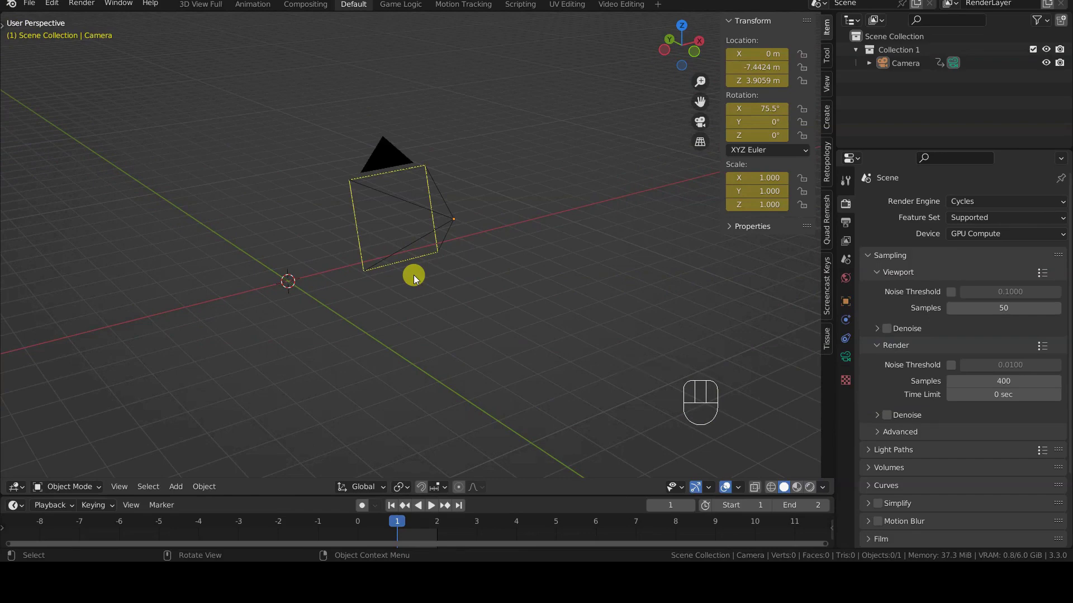
pyautogui.press('KP_0')
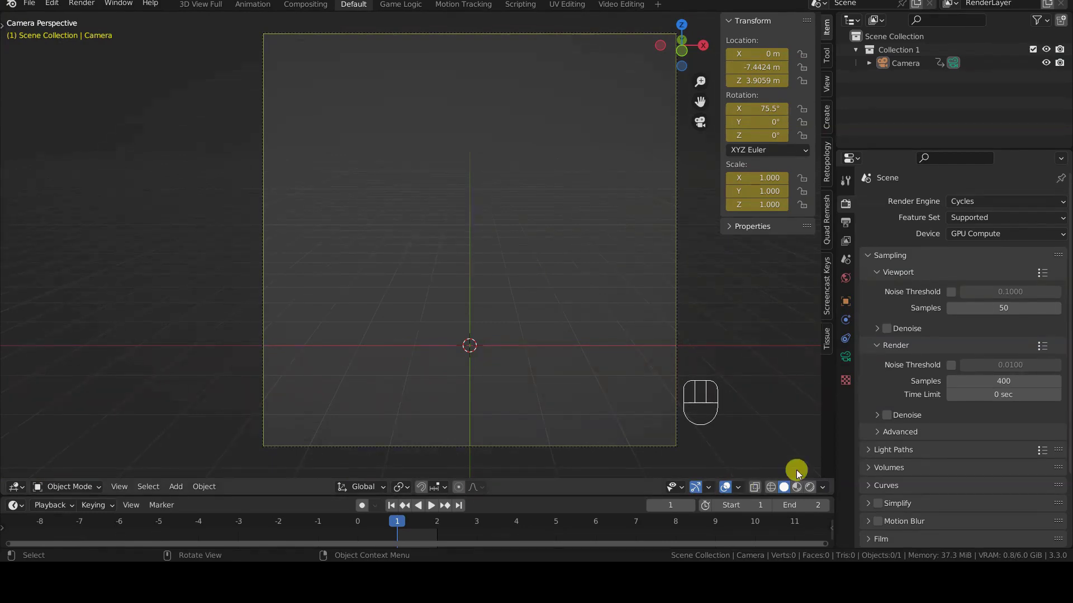
# Review the scene's output resolution settings and the world's background colour.
pyautogui.click(849, 222)
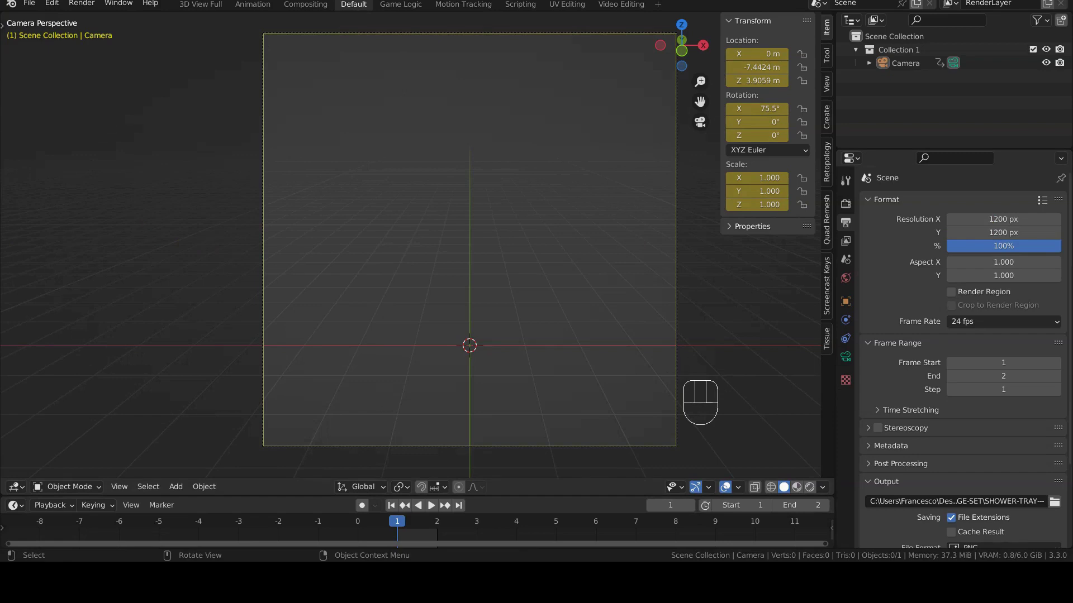
pyautogui.click(846, 280)
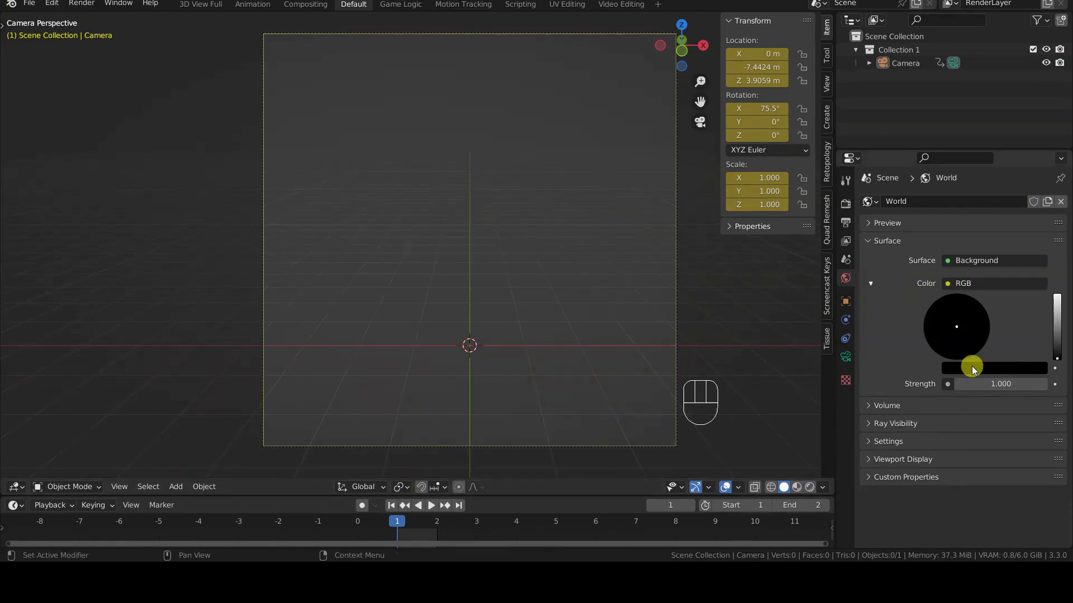
# Review the Cycles sampling settings and collapse the viewport sampling options.
pyautogui.click(846, 207)
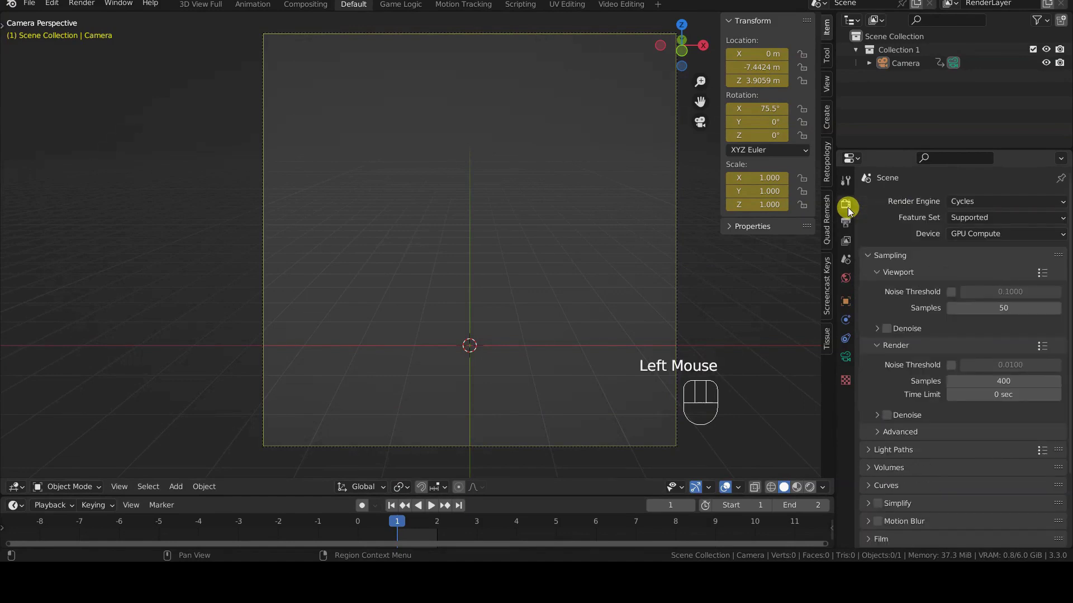
pyautogui.scroll(-2, 1010, 380)
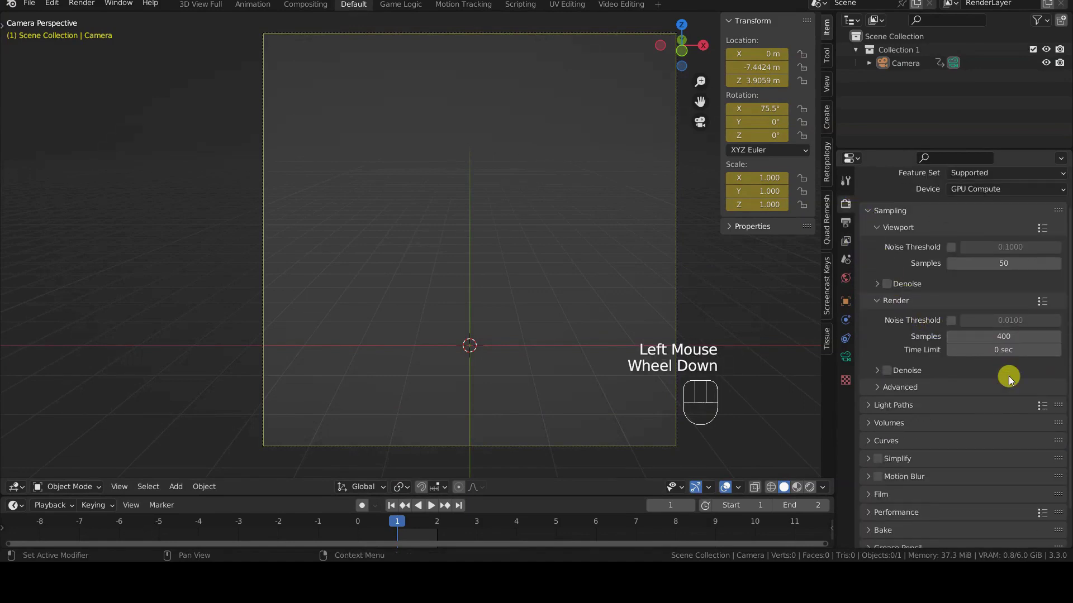
pyautogui.scroll(-2, 1010, 377)
pyautogui.click(878, 191)
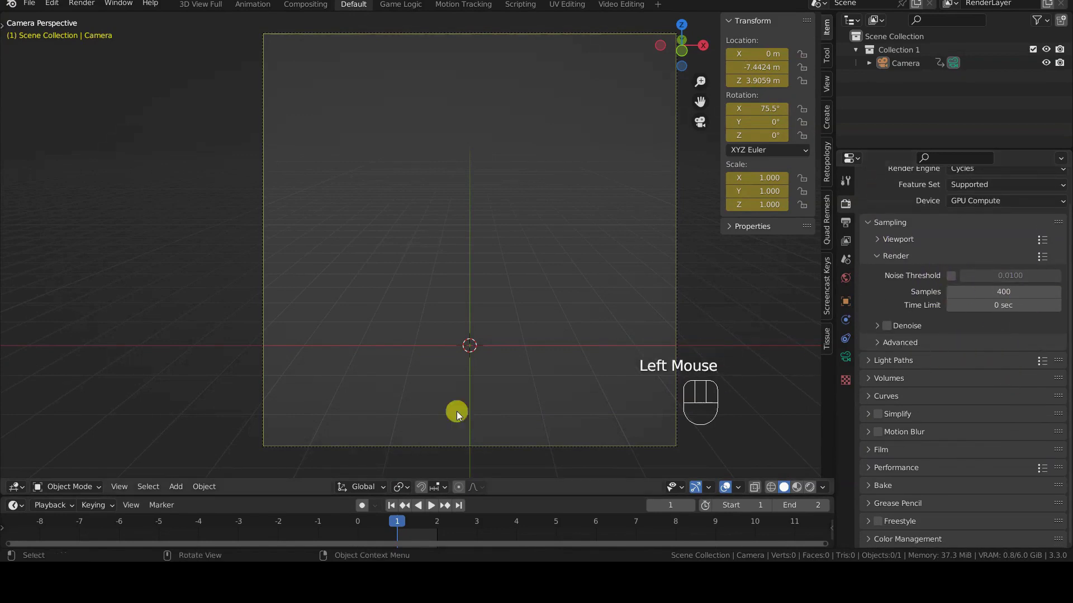
# Review the output file format, colour mode and colour depth settings for the rendered image.
pyautogui.click(847, 222)
pyautogui.scroll(-4, 967, 323)
pyautogui.scroll(-1, 967, 324)
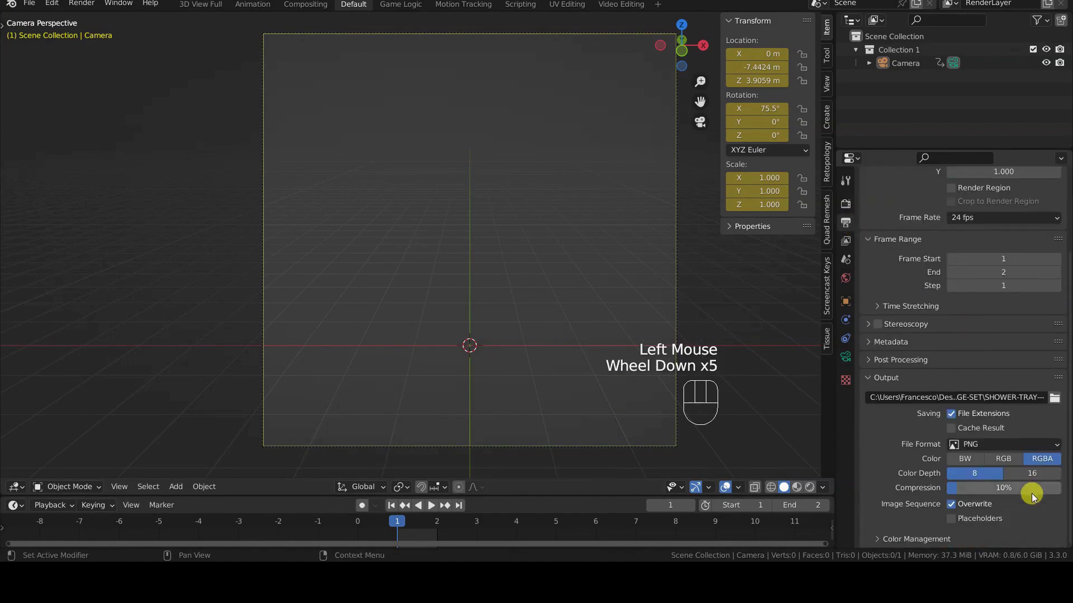
pyautogui.click(1058, 446)
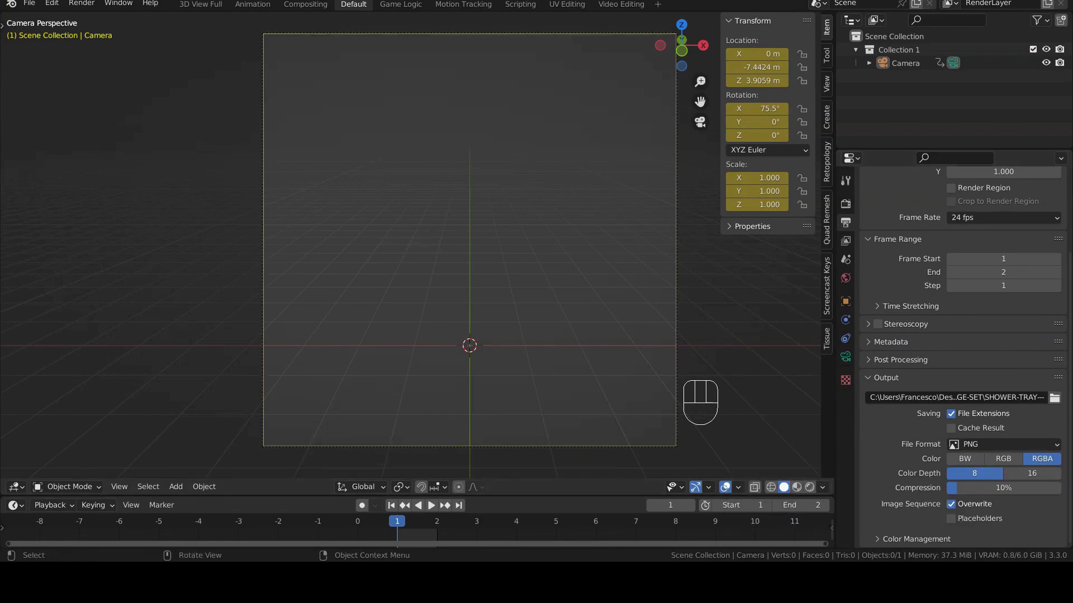
# Expand the render's Film settings and check the Transparent background option.
pyautogui.click(845, 203)
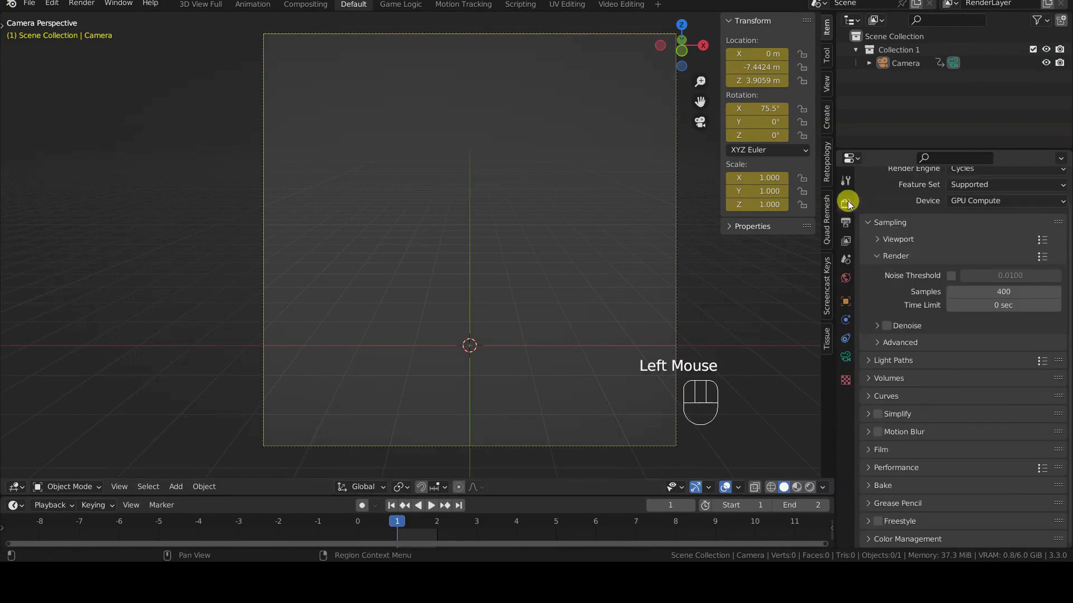
pyautogui.click(867, 450)
pyautogui.scroll(-5, 866, 445)
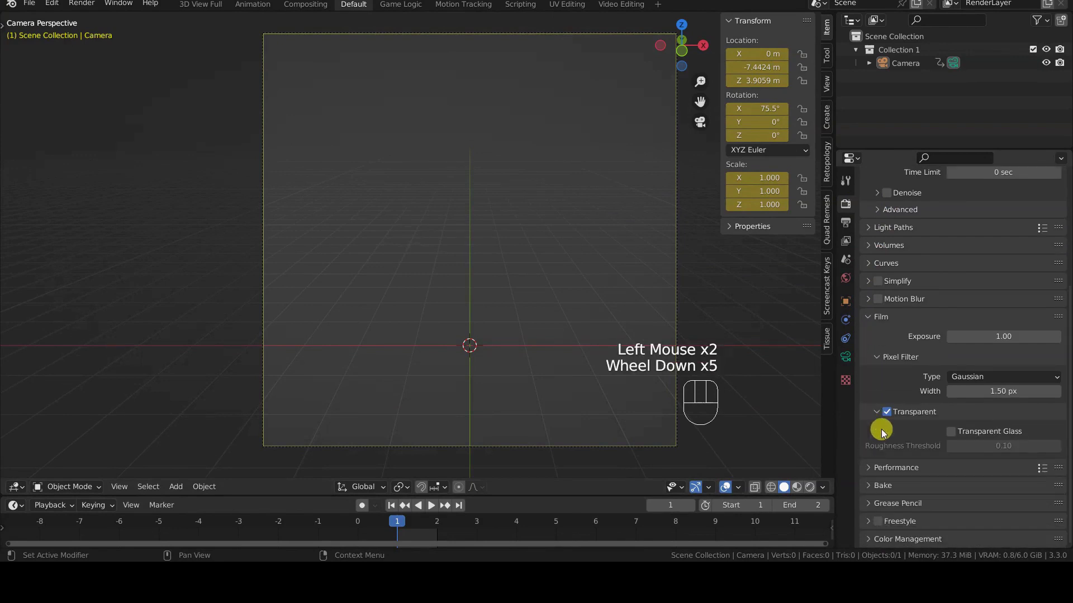
pyautogui.click(886, 412)
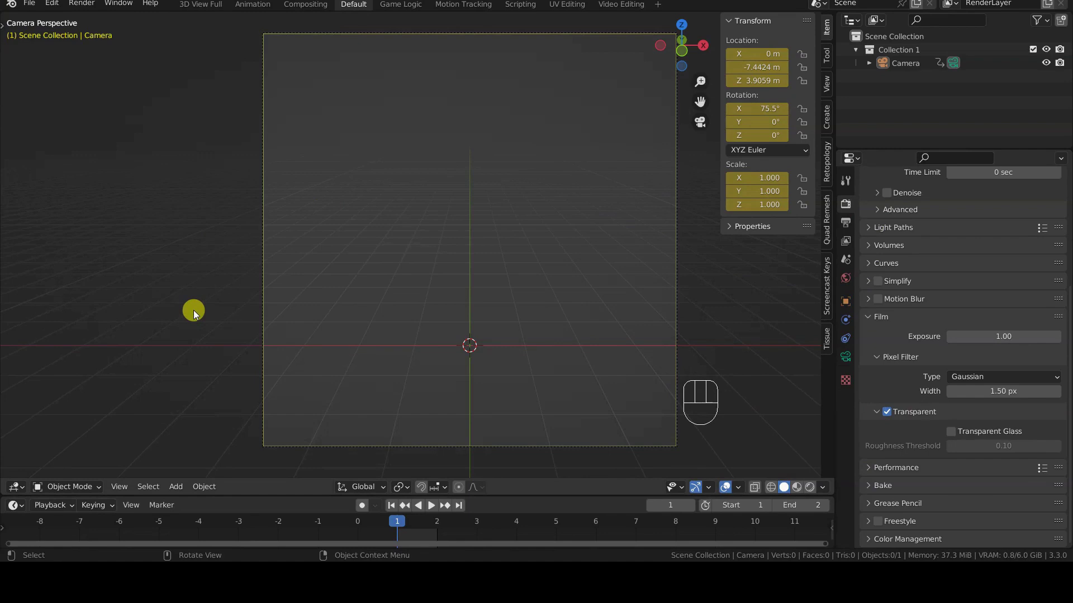
pyautogui.scroll(6, 930, 328)
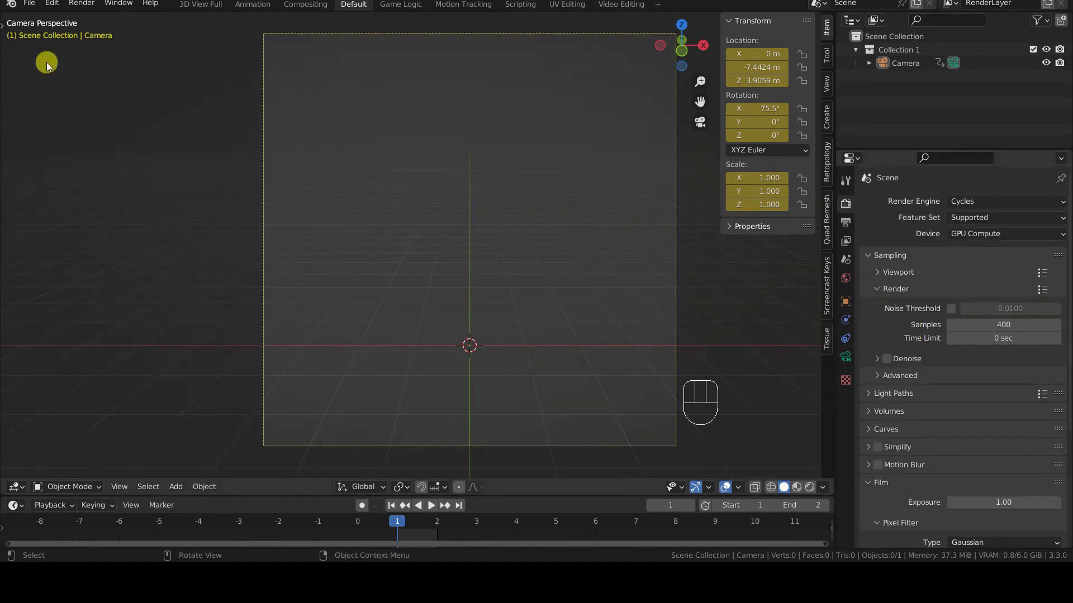
# Append the diner booth, table and tabletop objects from their library .blend file into the scene.
pyautogui.click(29, 4)
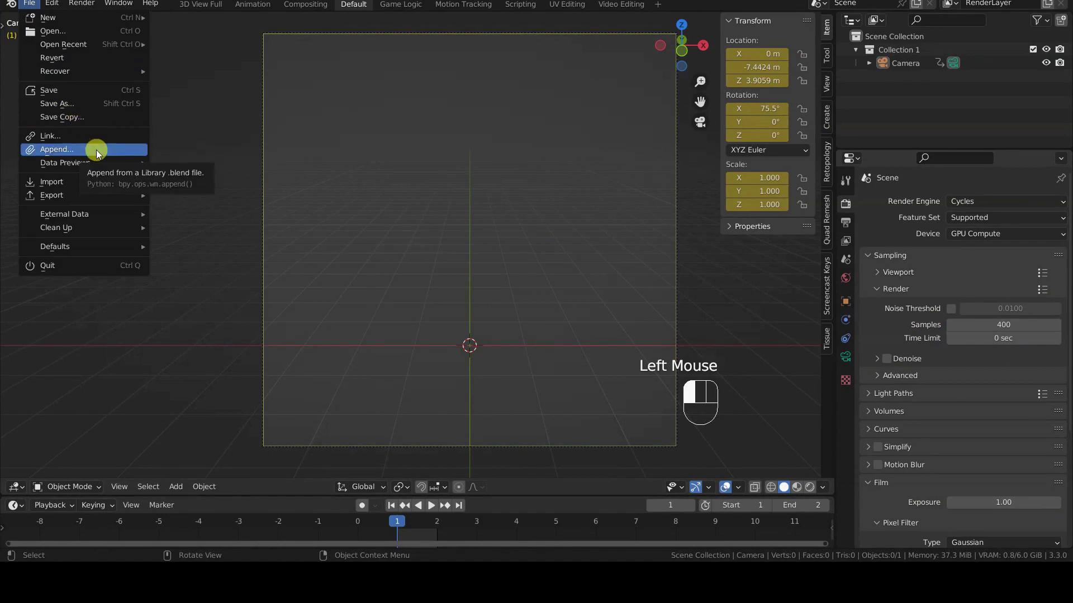
pyautogui.click(15, 486)
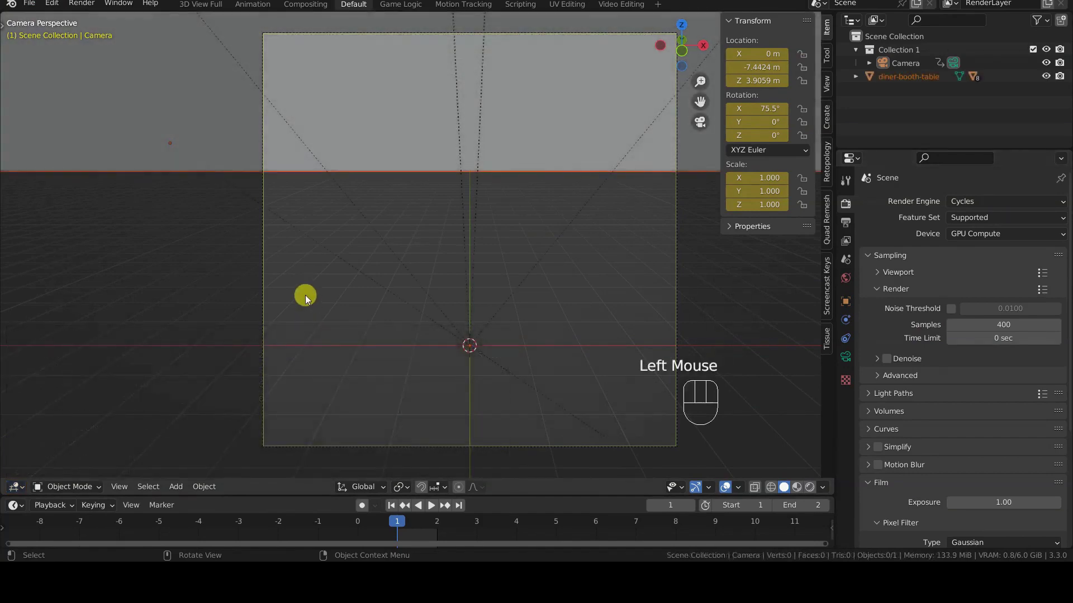
# Make the diner table the active object and join all the appended booth parts into it as one mesh.
pyautogui.moveTo(305, 295); pyautogui.dragTo(346, 317, button='middle')
pyautogui.scroll(-2, 346, 318)
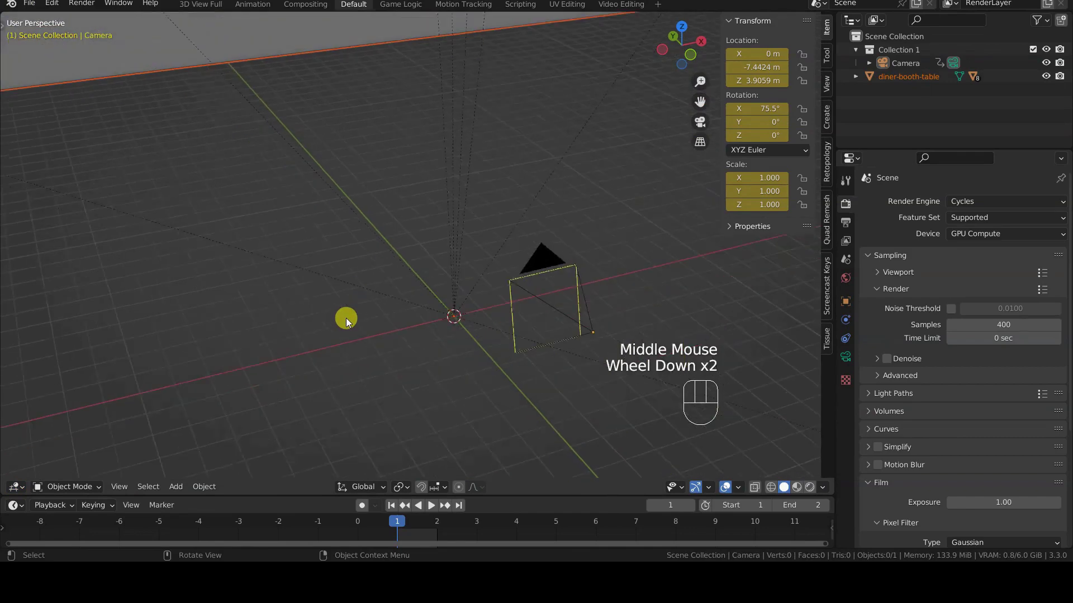
pyautogui.scroll(-7, 347, 320)
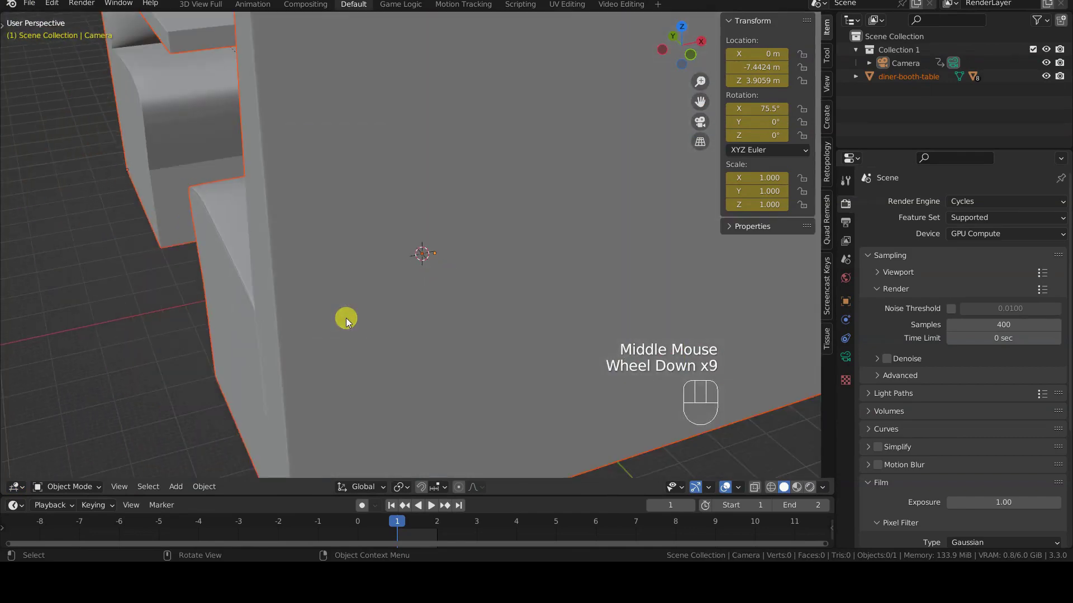
pyautogui.scroll(-1, 347, 317)
pyautogui.moveTo(347, 316); pyautogui.dragTo(437, 323, button='middle')
pyautogui.scroll(2, 434, 324)
pyautogui.moveTo(438, 316); pyautogui.dragTo(450, 307, button='middle')
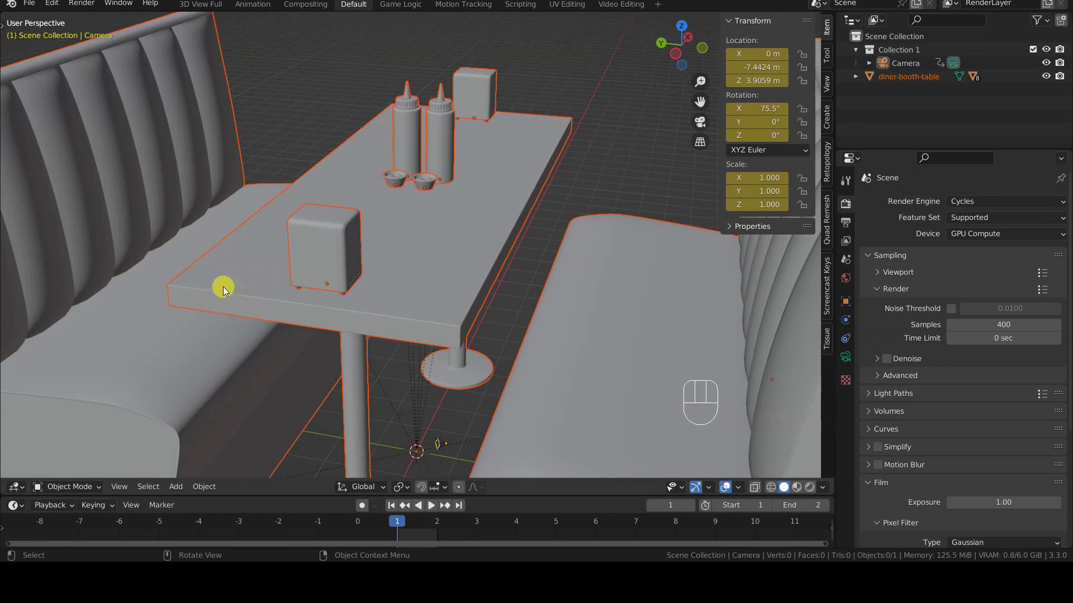
pyautogui.scroll(2, 363, 324)
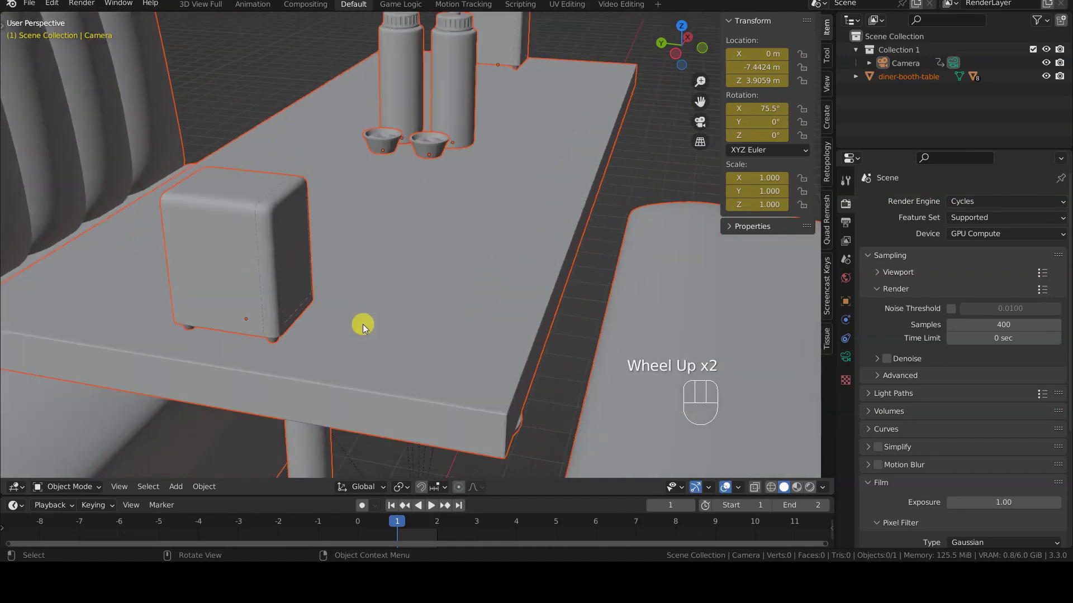
pyautogui.keyDown('shift'); pyautogui.moveTo(368, 317); pyautogui.dragTo(426, 278, button='middle'); pyautogui.keyUp('shift')
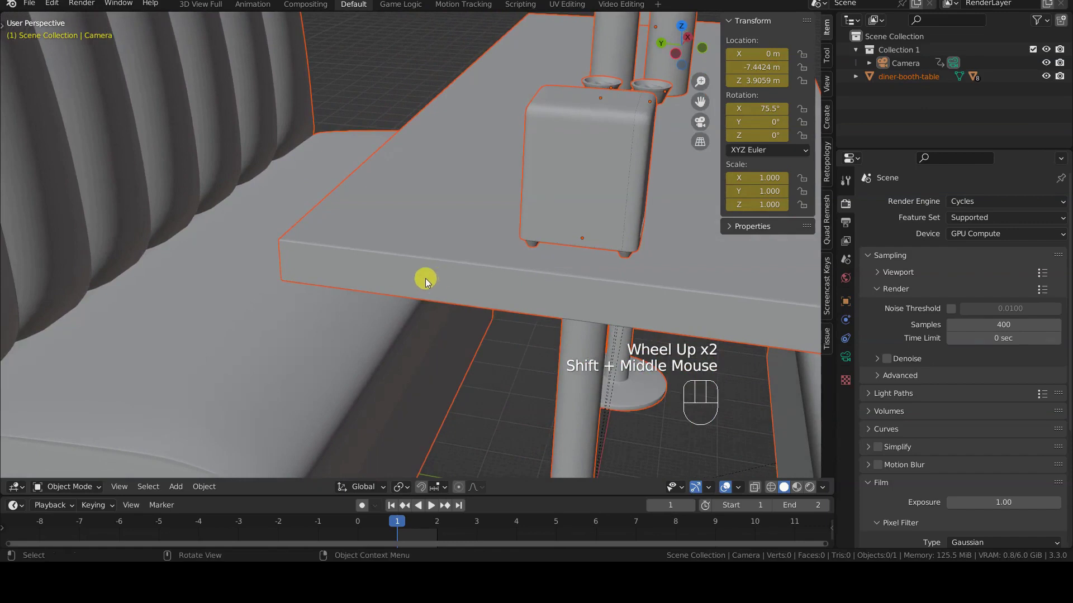
pyautogui.scroll(1, 426, 278)
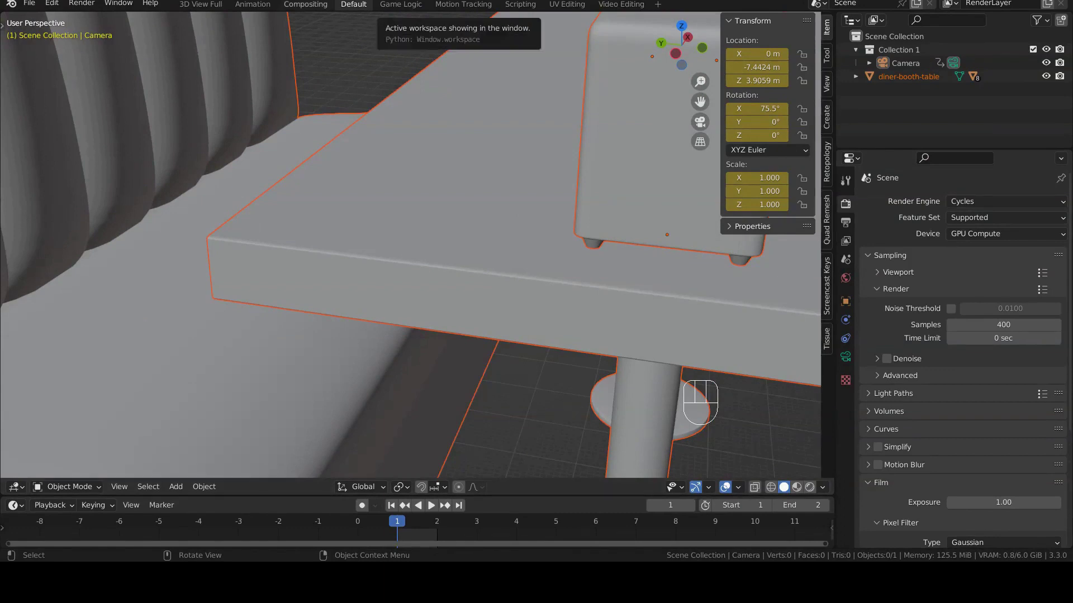
pyautogui.press('shift')
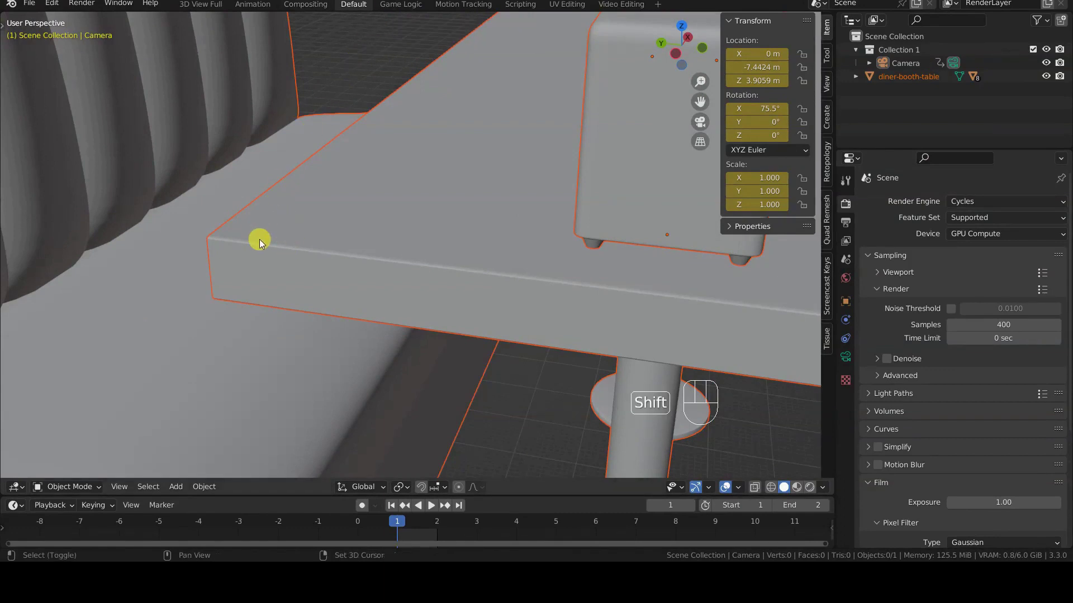
pyautogui.keyDown('shift'); pyautogui.click(259, 239); pyautogui.keyUp('shift')
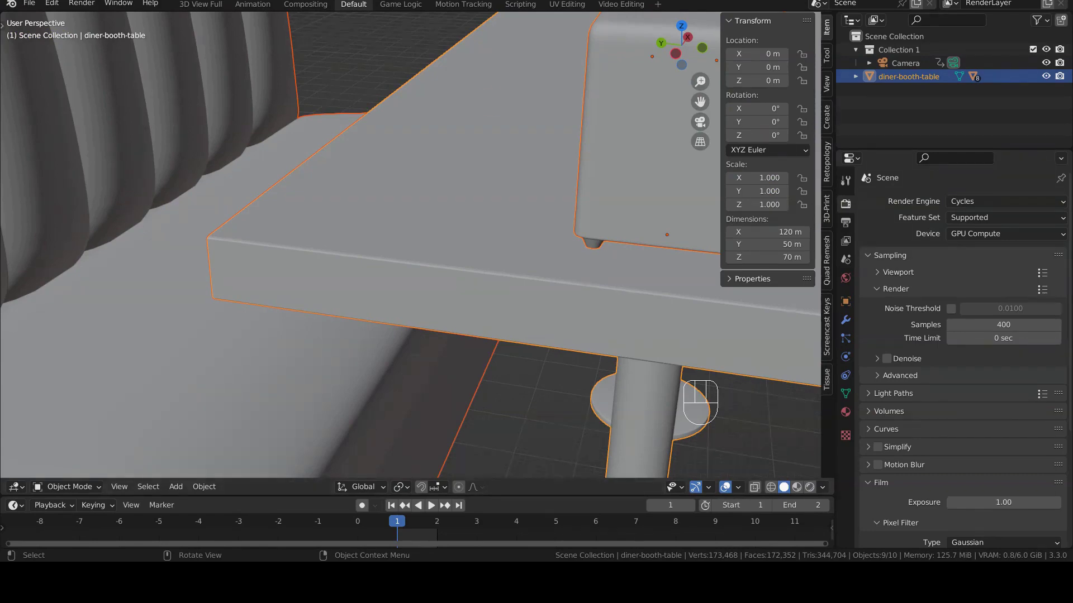
pyautogui.scroll(-3, 405, 333)
pyautogui.hotkey('ctrl', 'j')
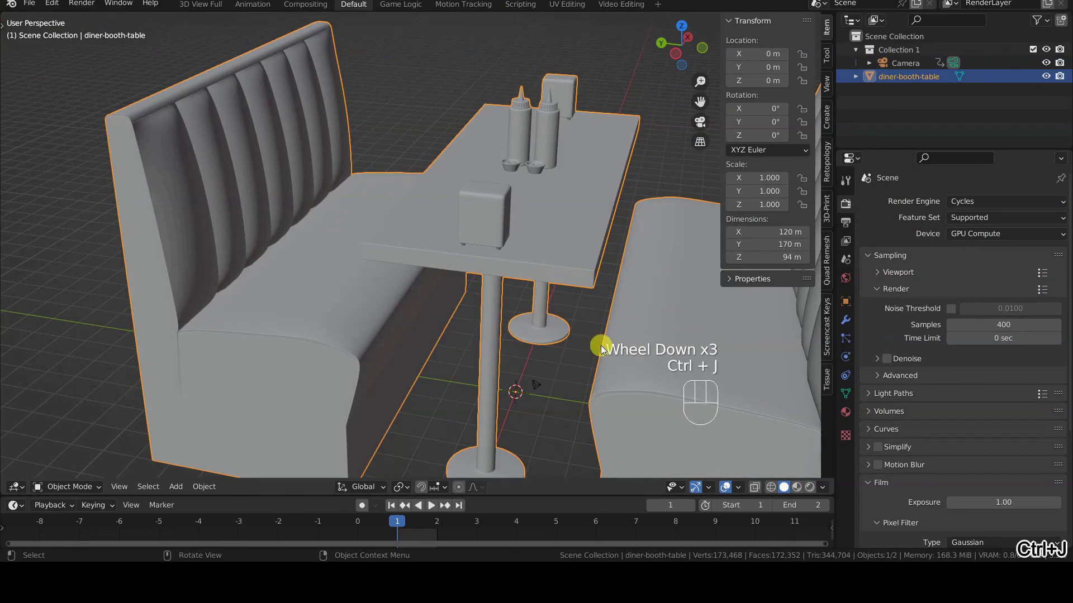
pyautogui.scroll(-1, 585, 312)
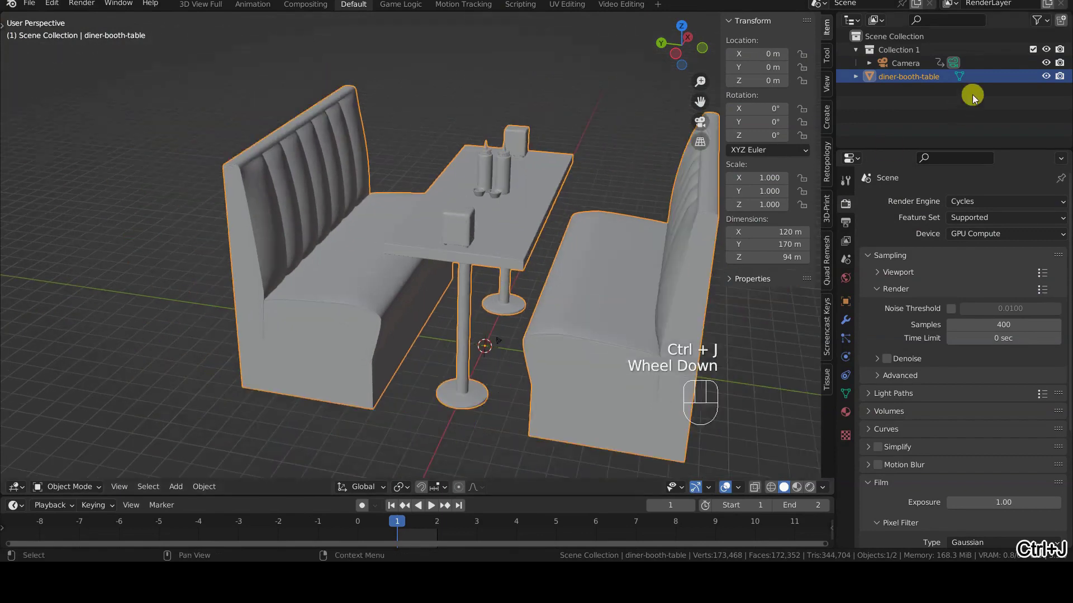
pyautogui.click(856, 79)
pyautogui.click(857, 79)
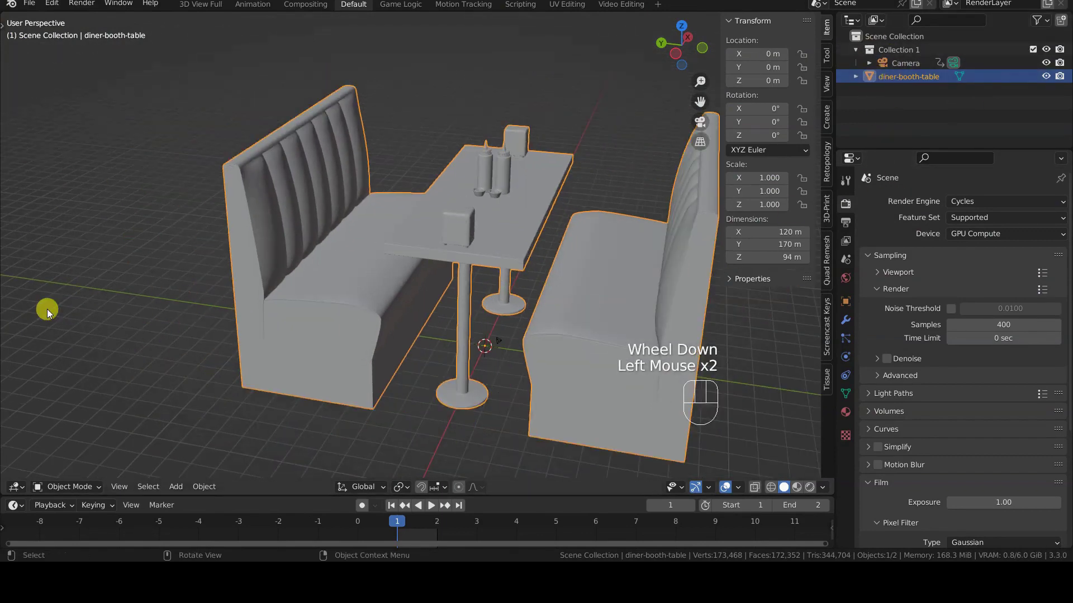
# Scale the joined diner booth down to a factor of about 0.029 so it fits the camera frame.
pyautogui.click(607, 216)
pyautogui.press('s')
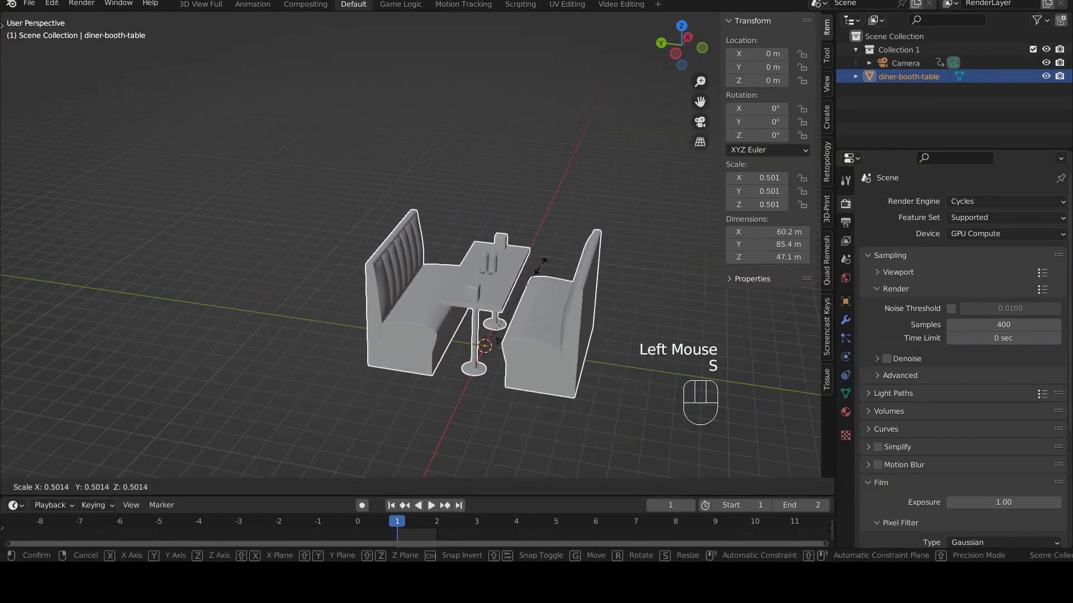
pyautogui.click(538, 283)
pyautogui.press('s')
pyautogui.click(495, 321)
pyautogui.press('KP_0')
pyautogui.press('s')
pyautogui.click(559, 266)
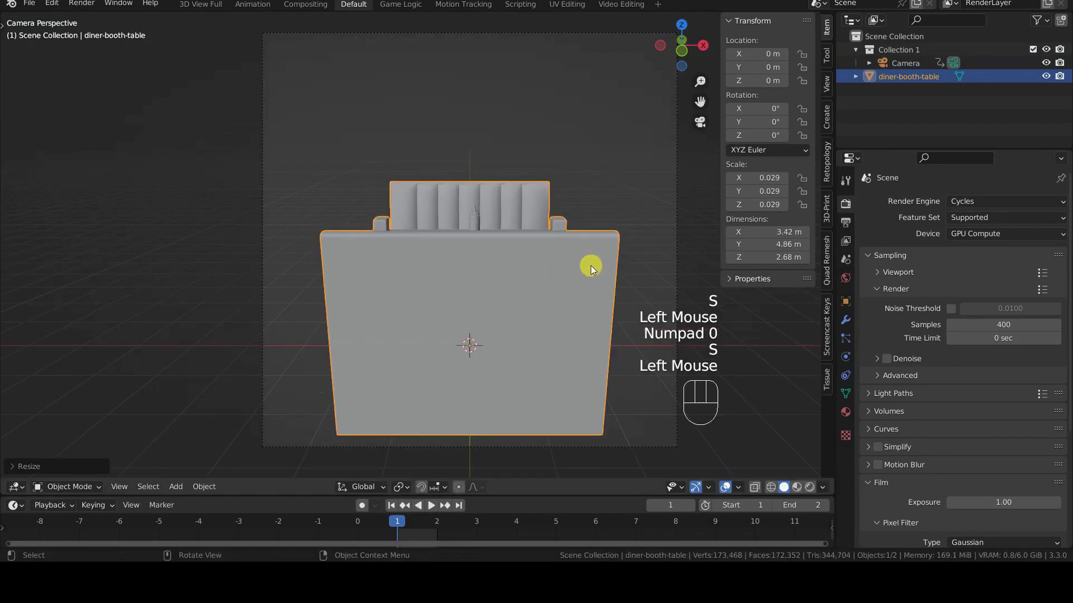
# Rotate the diner booth about 63.3° around the Z axis so both benches face the camera diagonally.
pyautogui.press('r')
pyautogui.press('z')
pyautogui.click(487, 167)
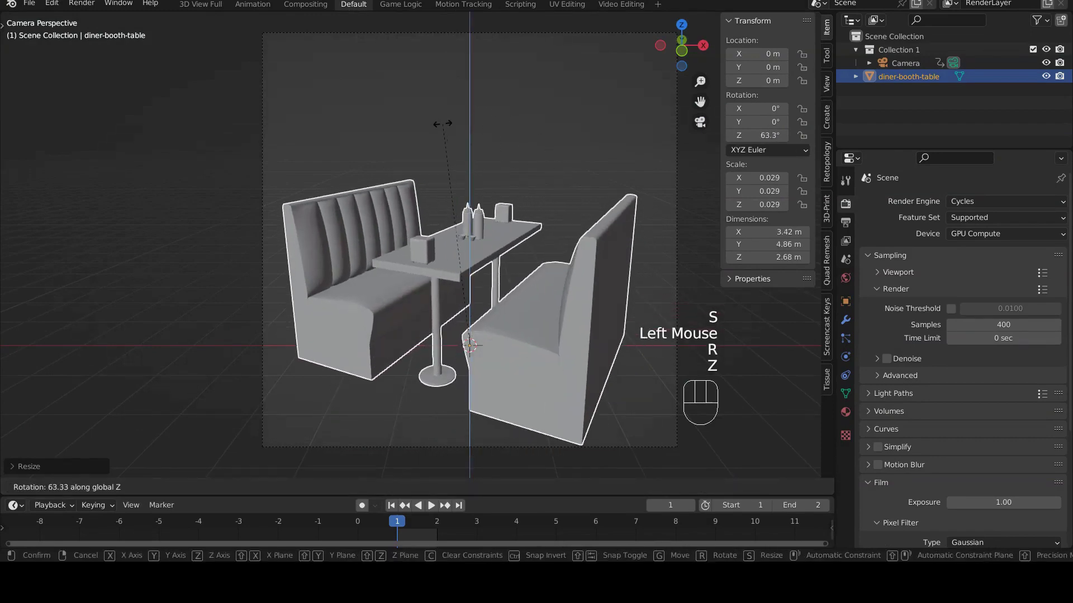
# Enlarge the booth slightly and move it to about X 0.11 m, Y 0.05 m, Z 0.19 m within the camera frame.
pyautogui.press('g')
pyautogui.click(514, 184)
pyautogui.press('s')
pyautogui.click(551, 176)
pyautogui.press('g')
pyautogui.click(551, 177)
pyautogui.press('g')
pyautogui.click(495, 267)
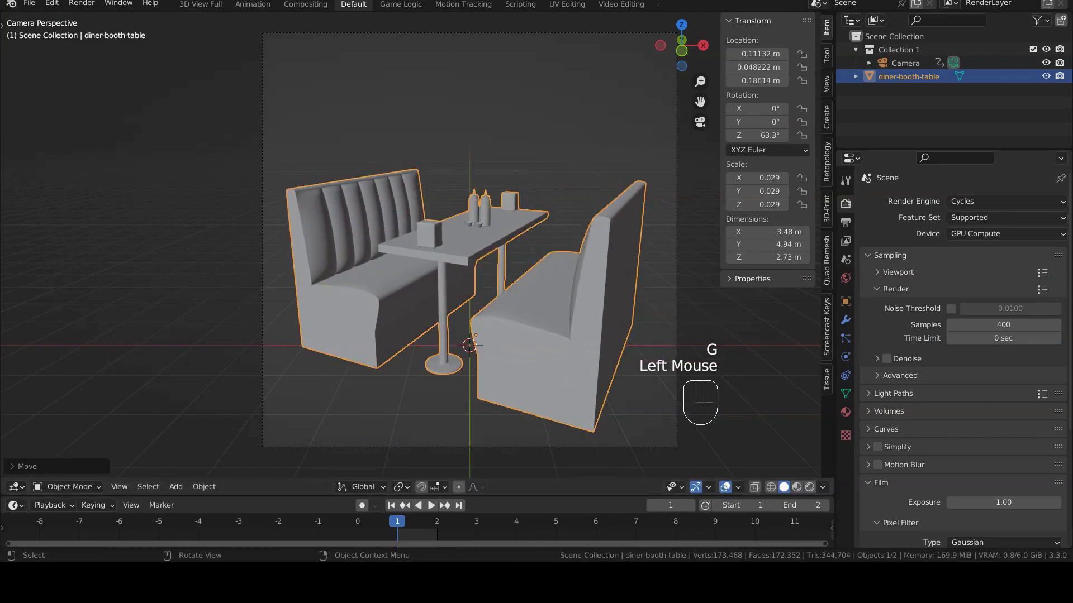
pyautogui.click(475, 234)
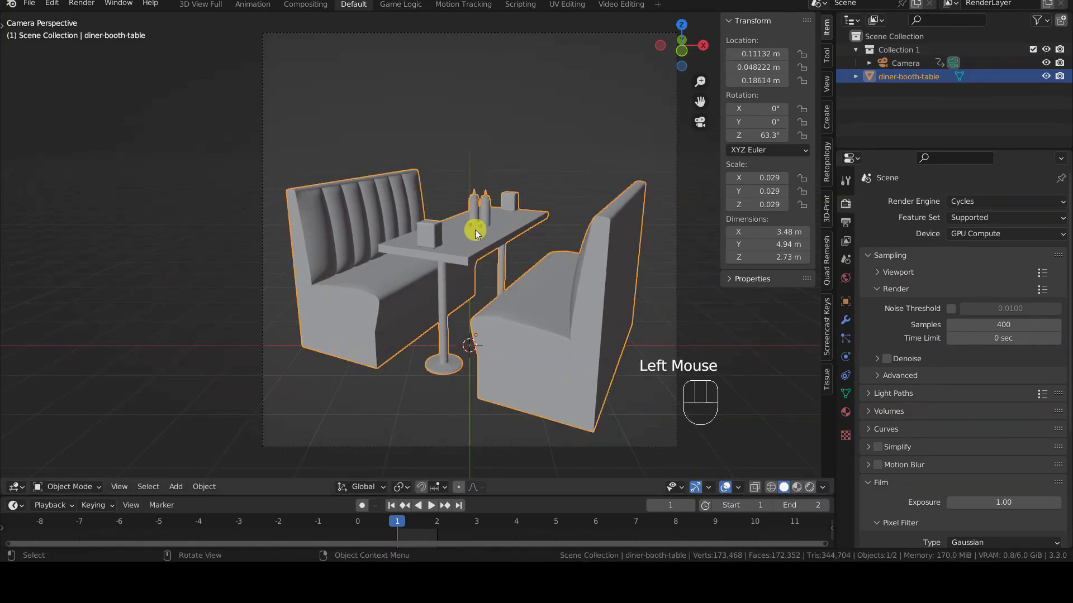
pyautogui.press('g')
pyautogui.press('z')
pyautogui.click(479, 270)
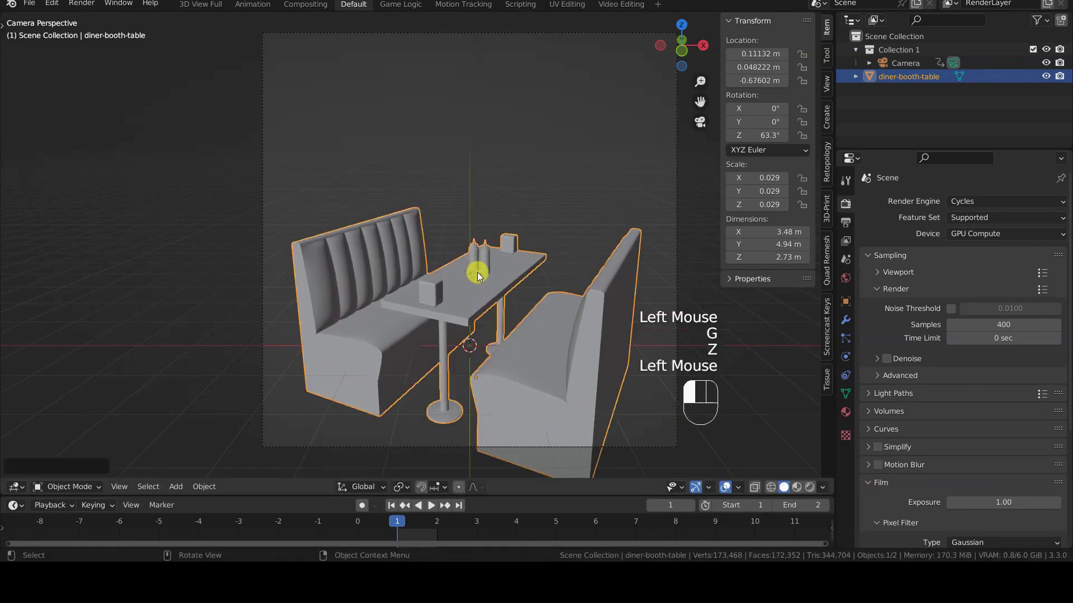
pyautogui.hotkey('ctrl', 'a')
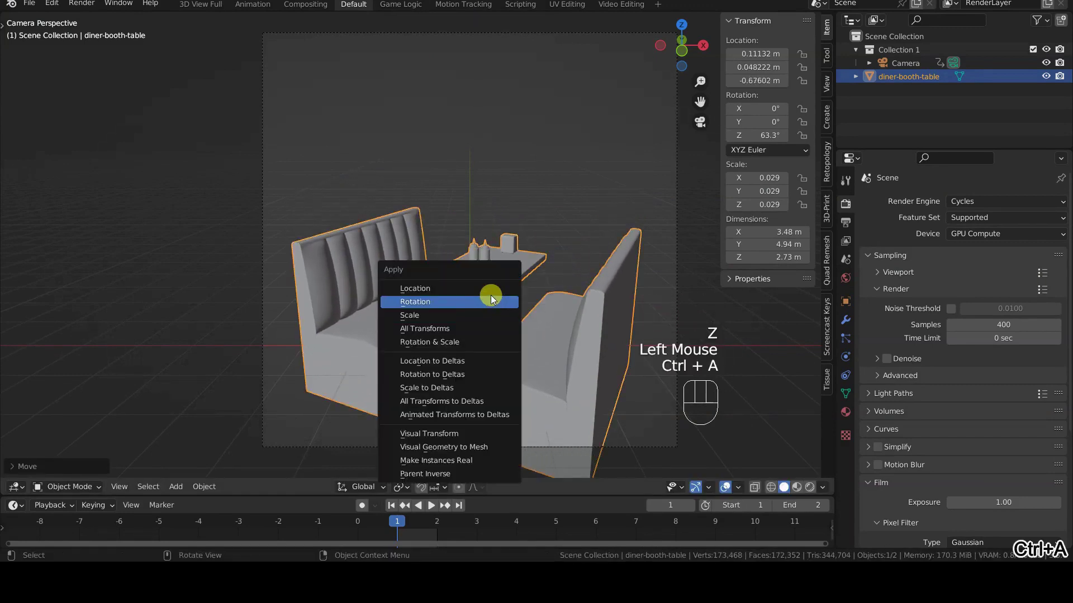
pyautogui.click(487, 289)
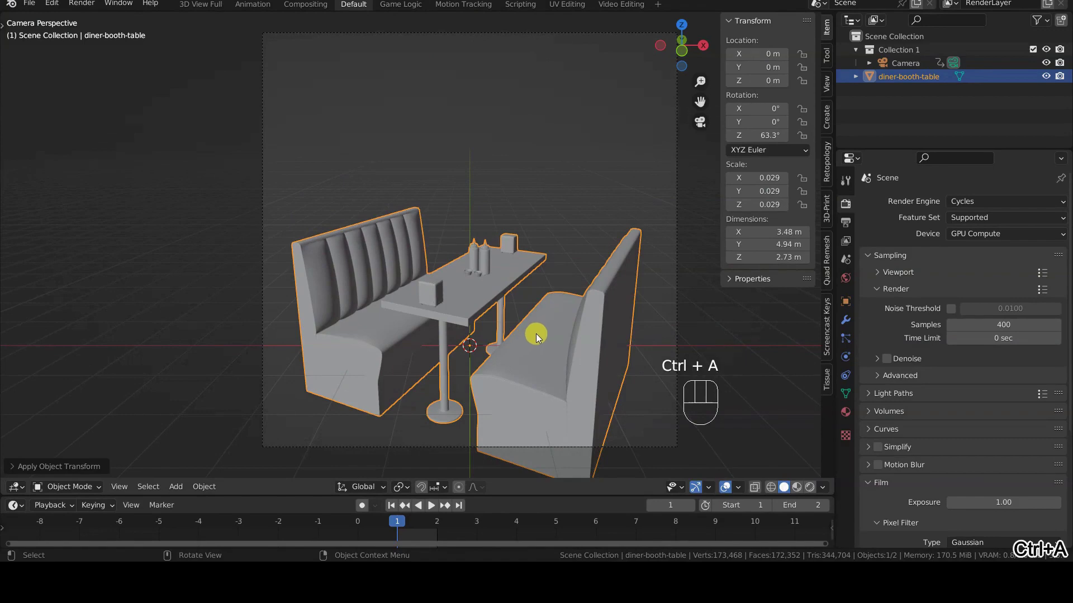
pyautogui.press('r')
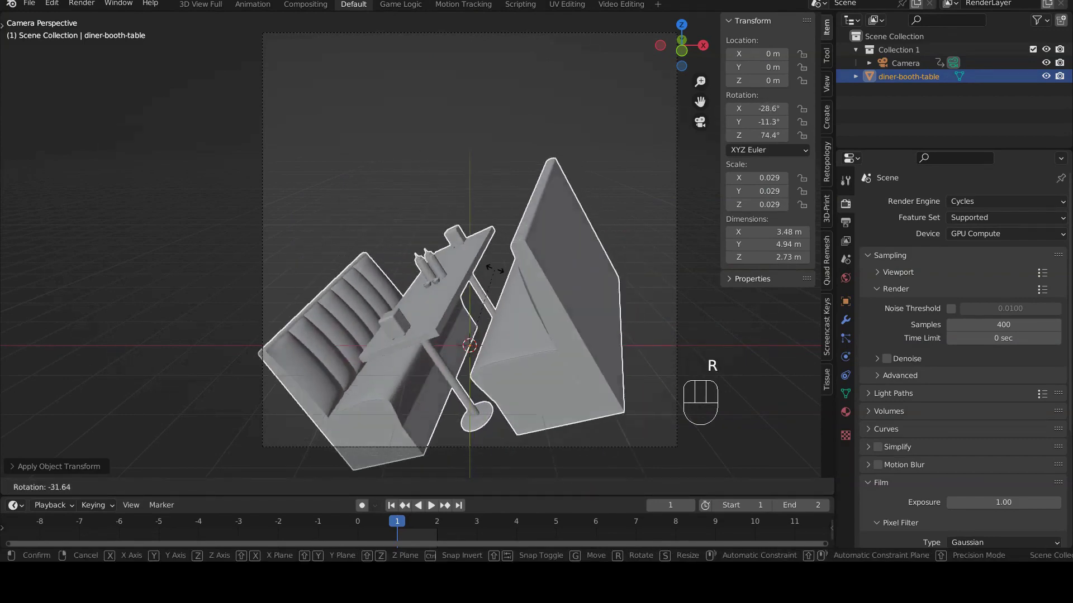
pyautogui.click(519, 296)
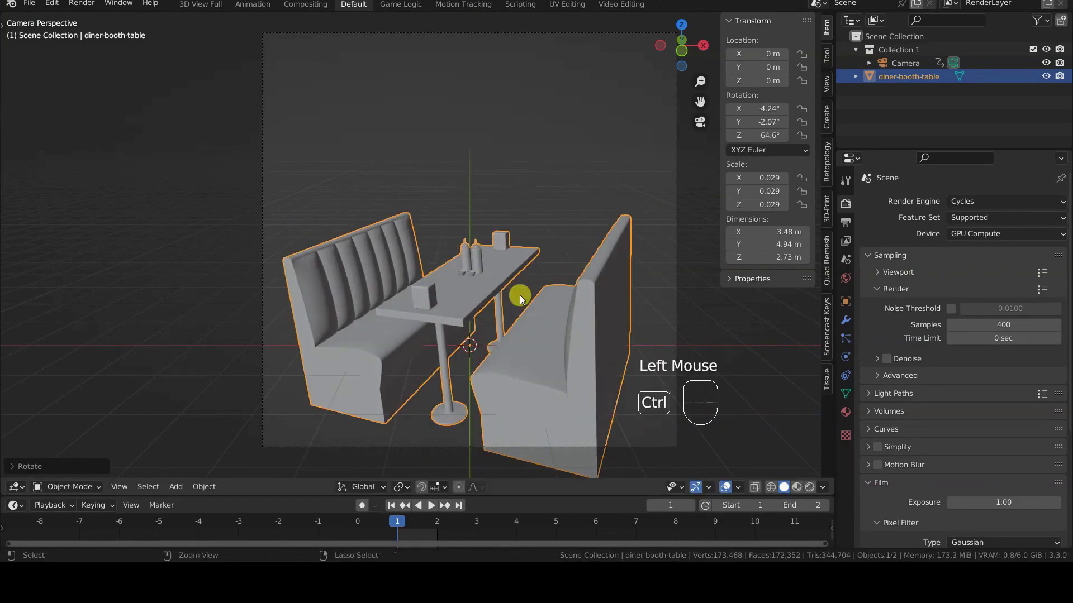
pyautogui.hotkey('ctrl', 'z')
pyautogui.hotkey('ctrl', 'z')
pyautogui.hotkey('ctrl', 'z')
pyautogui.click(519, 295)
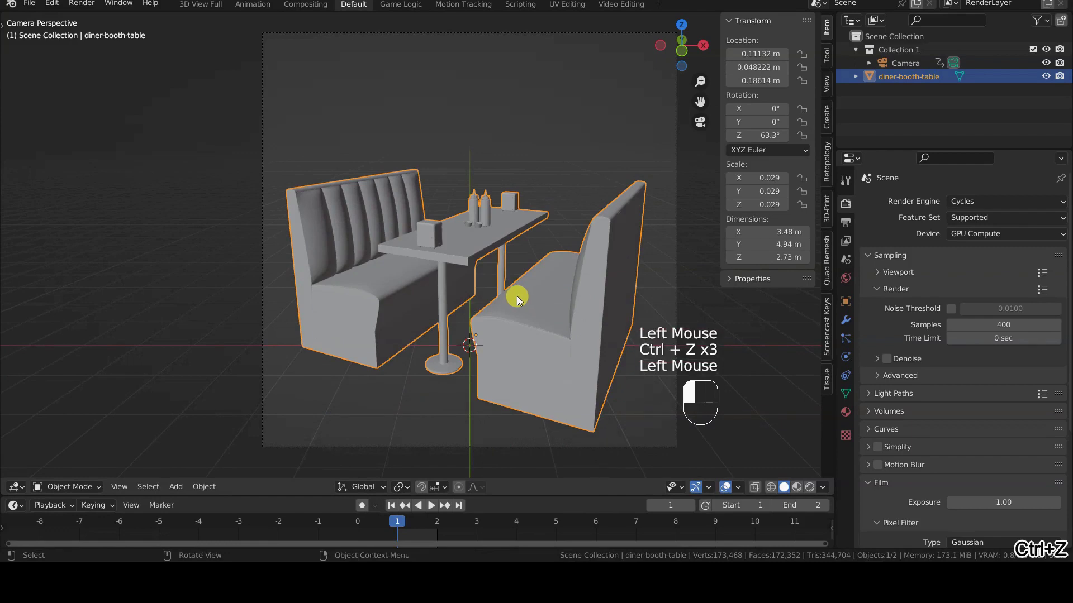
# Adjust the booth's rotation around the Z axis to about 61.7°.
pyautogui.press('r')
pyautogui.press('z')
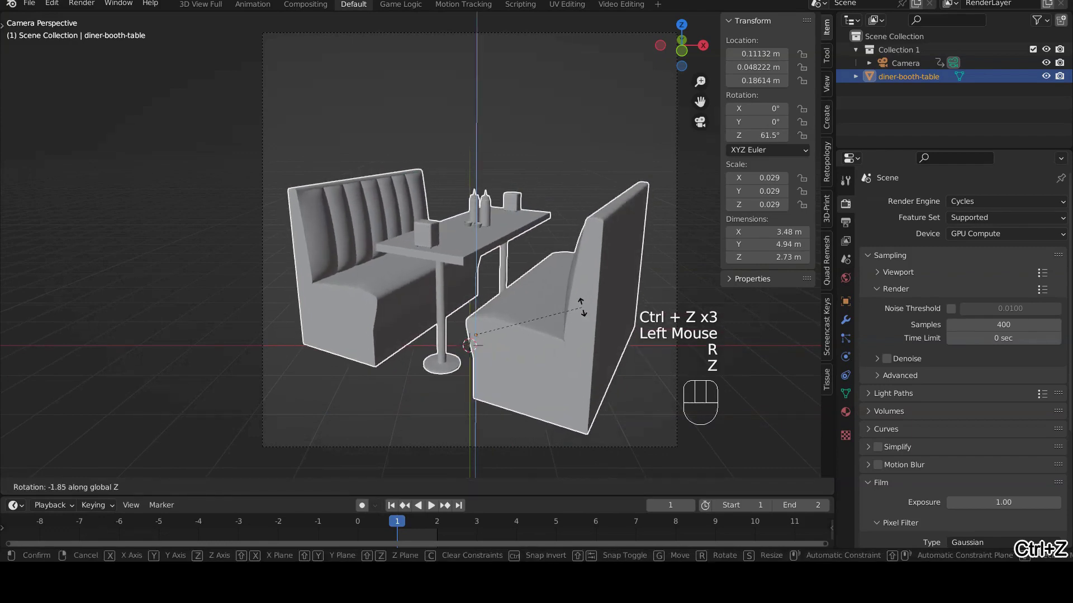
pyautogui.click(580, 314)
pyautogui.click(536, 384)
pyautogui.press('r')
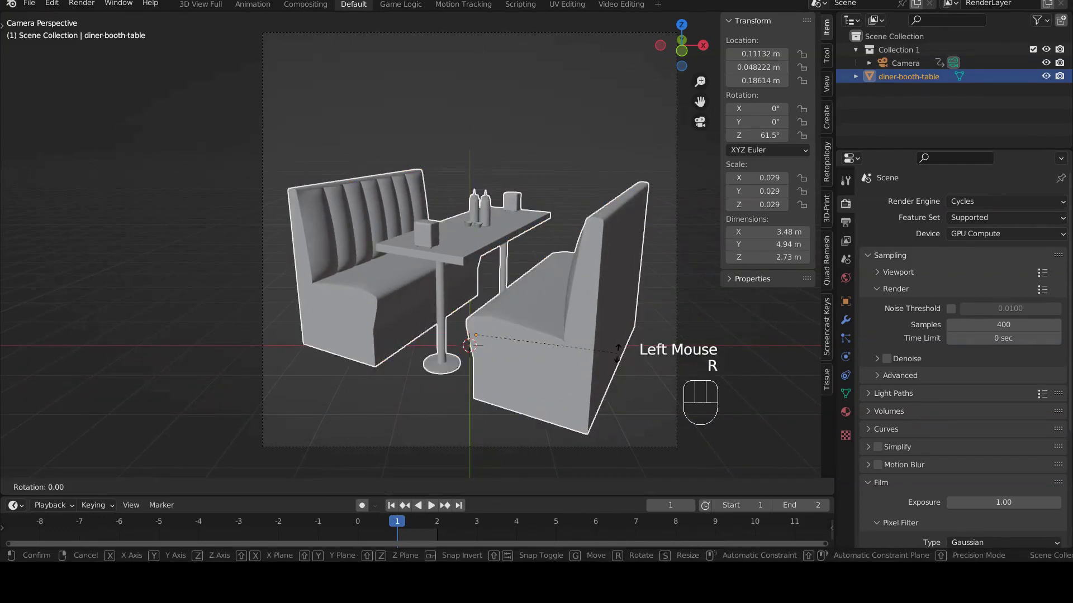
pyautogui.press('z')
pyautogui.click(618, 346)
# Raise the camera along Z and tilt it around its local X axis to about 66.8°.
pyautogui.doubleClick(544, 445)
pyautogui.press('g')
pyautogui.press('z')
pyautogui.click(607, 342)
pyautogui.press('r')
pyautogui.press('x')
pyautogui.press('x')
pyautogui.click(600, 313)
# Move the camera closer to about Y -6.81 m, Z 4.55 m and tilt it to about 67.9° on X to frame the booth.
pyautogui.press('g')
pyautogui.press('z')
pyautogui.press('z')
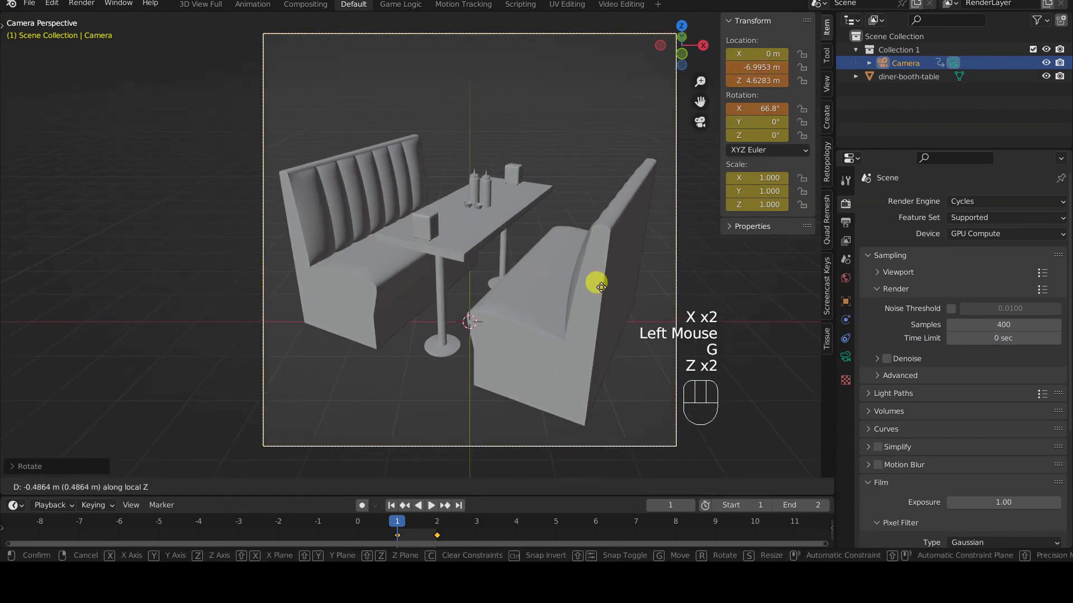
pyautogui.click(598, 285)
pyautogui.press('g')
pyautogui.click(593, 282)
pyautogui.press('r')
pyautogui.press('x')
pyautogui.press('x')
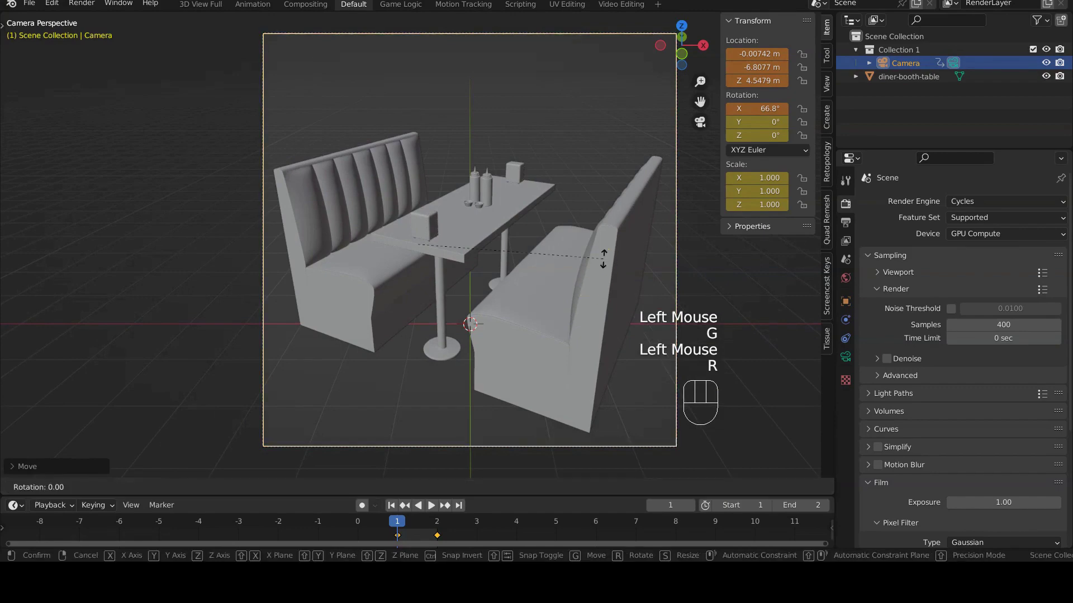
pyautogui.click(587, 259)
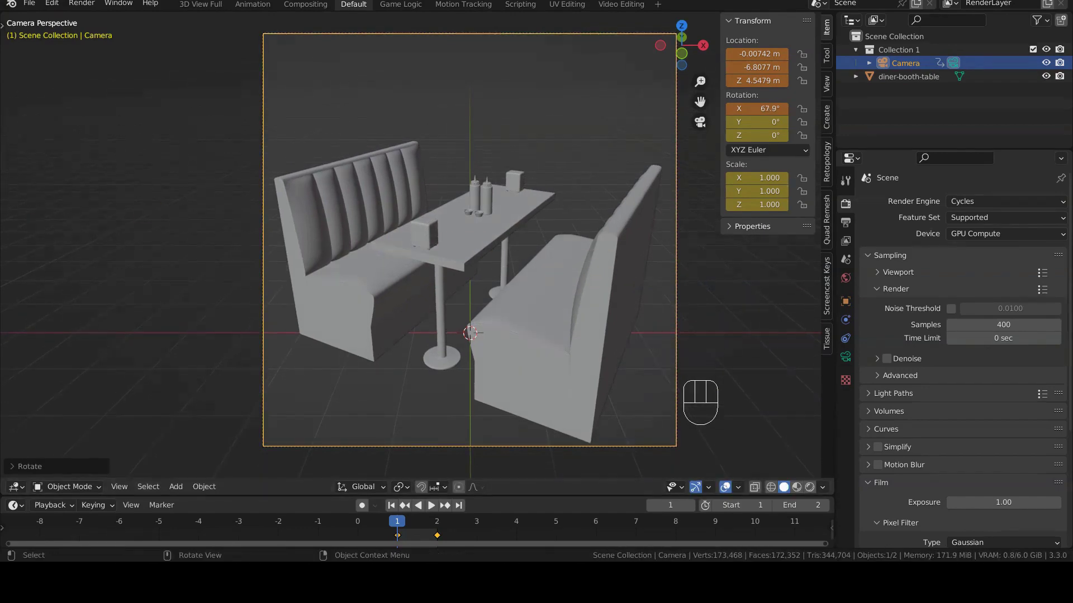
# Add a Wireframe modifier to the diner booth and turn off Replace Original.
pyautogui.click(559, 364)
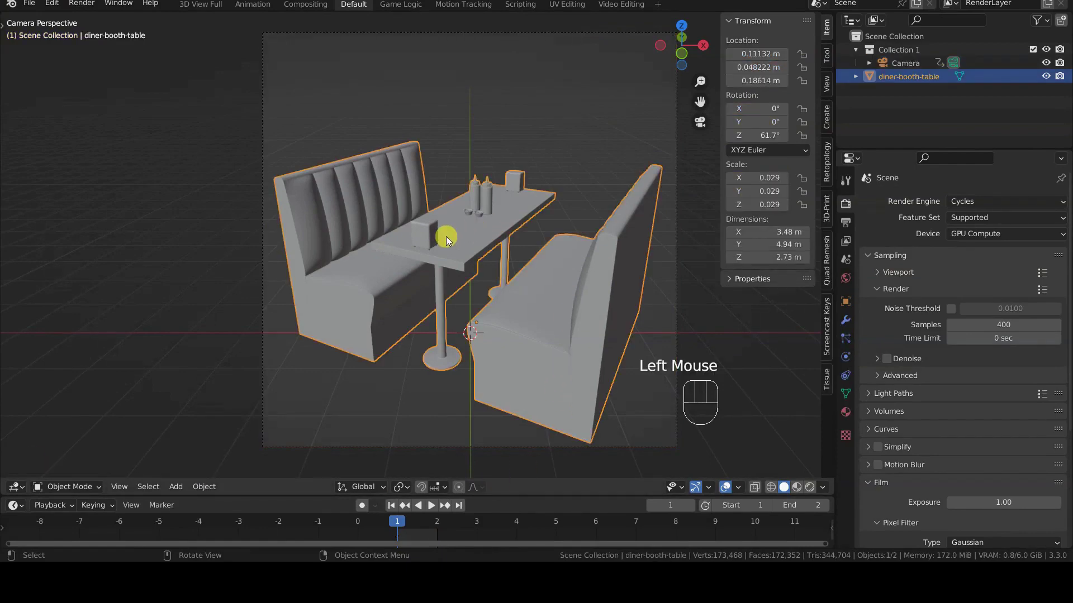
pyautogui.click(846, 321)
pyautogui.click(953, 204)
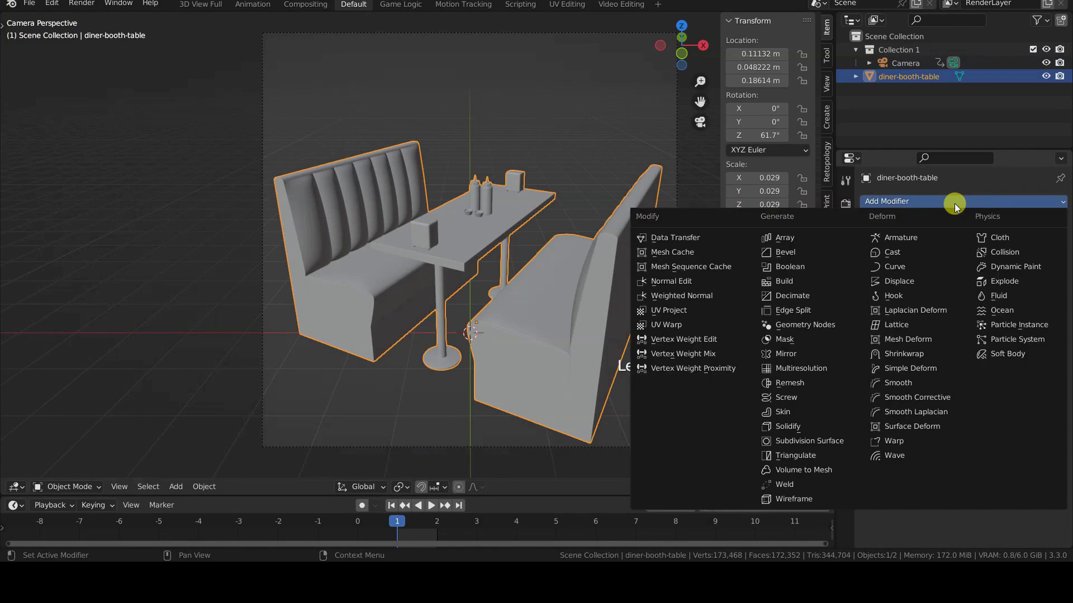
pyautogui.click(819, 498)
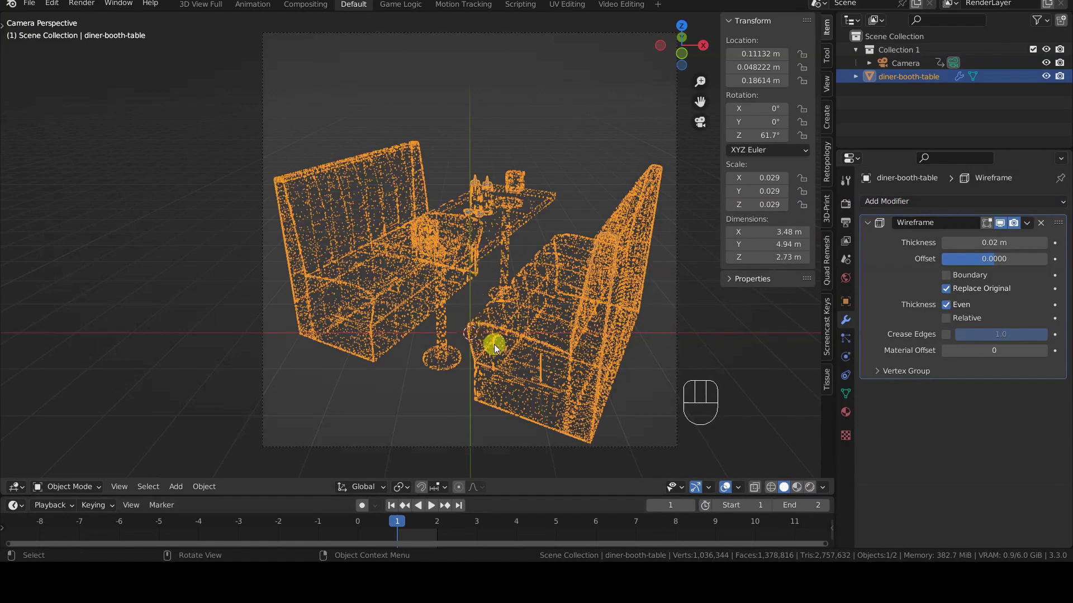
pyautogui.click(947, 289)
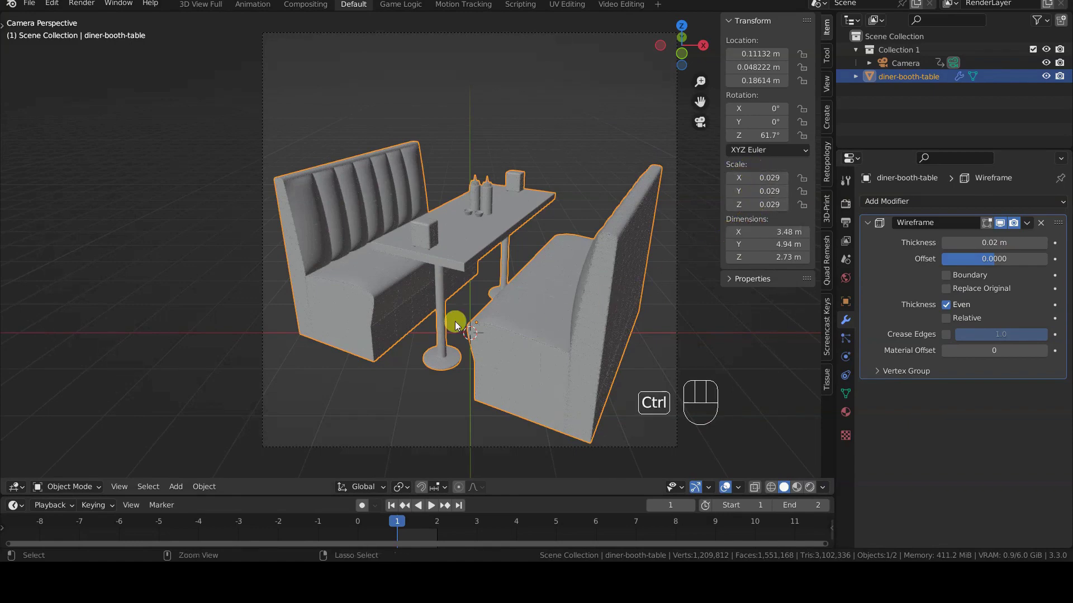
# Apply the diner booth's scale so the wireframe thickness is based on its real size.
pyautogui.hotkey('ctrl', 'a')
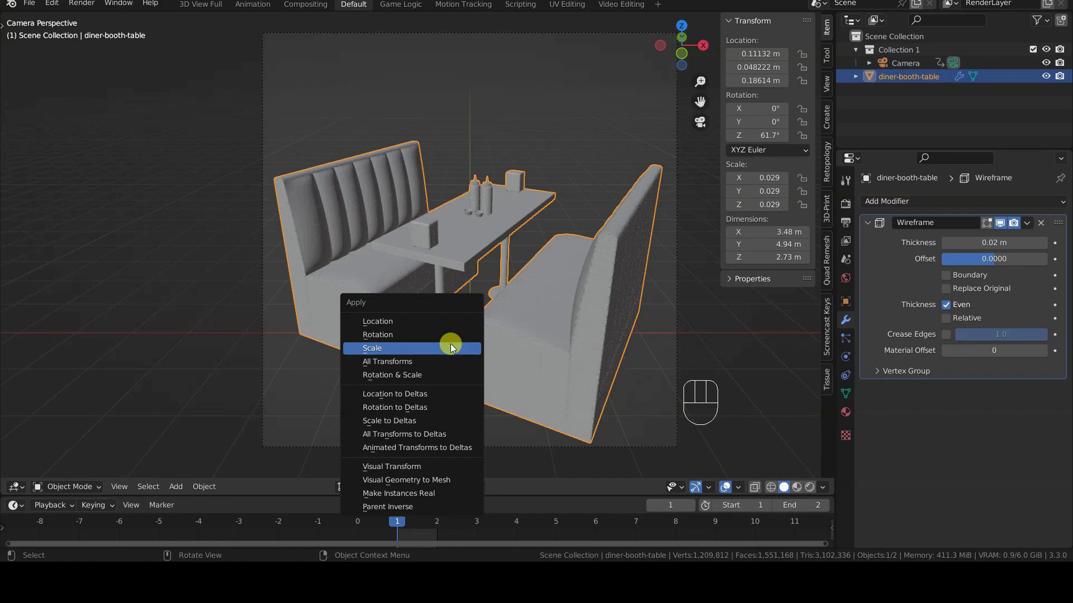
pyautogui.click(451, 347)
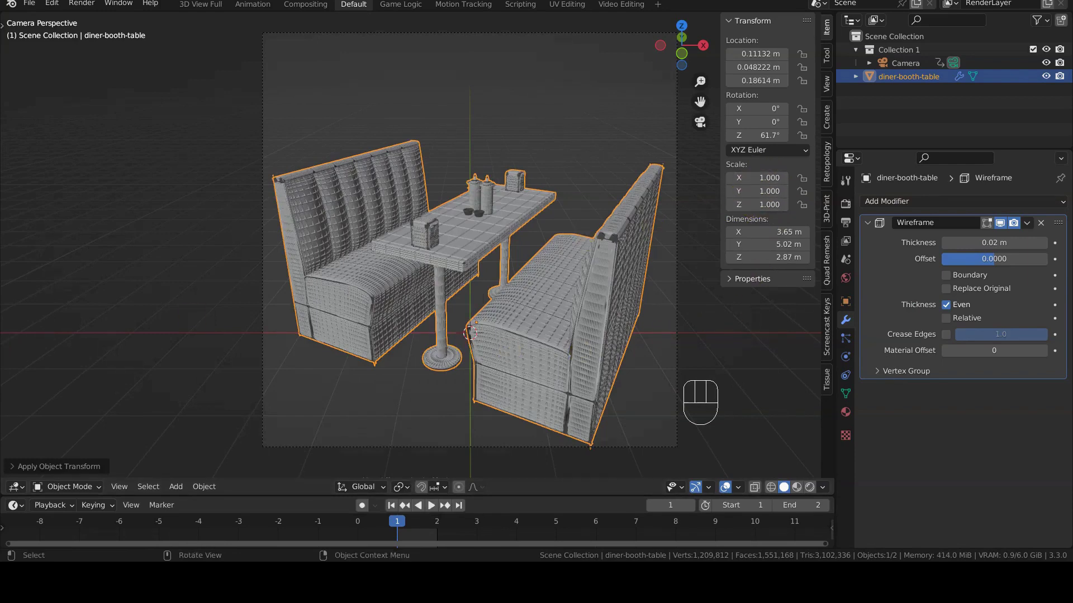
# Set the Wireframe modifier's thickness to 0.002 m and check the edges on the near napkin holder.
pyautogui.click(988, 242)
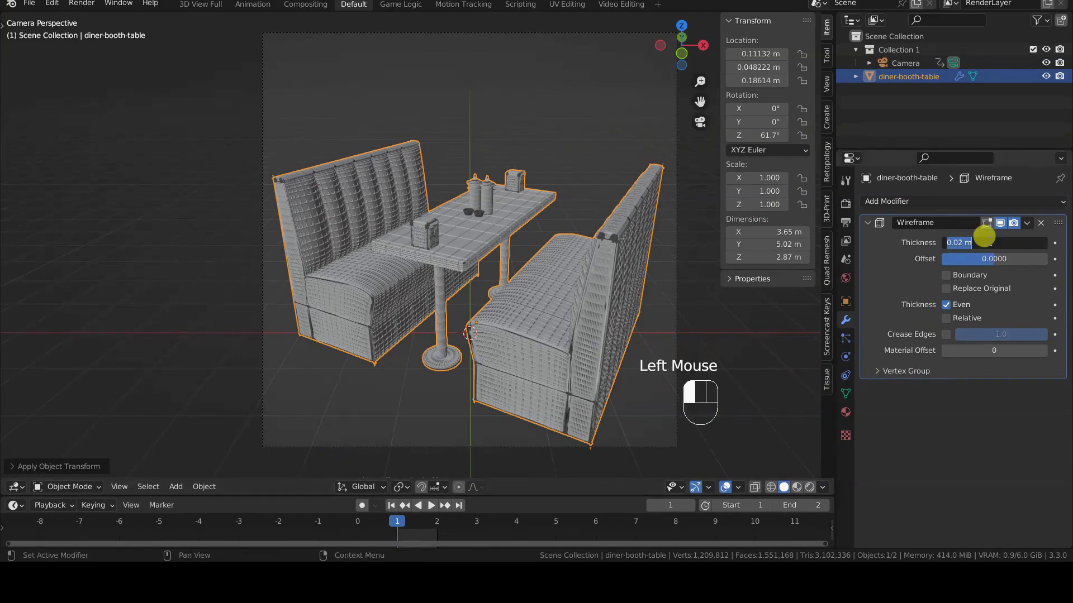
pyautogui.write('0.002')
pyautogui.scroll(8, 452, 250)
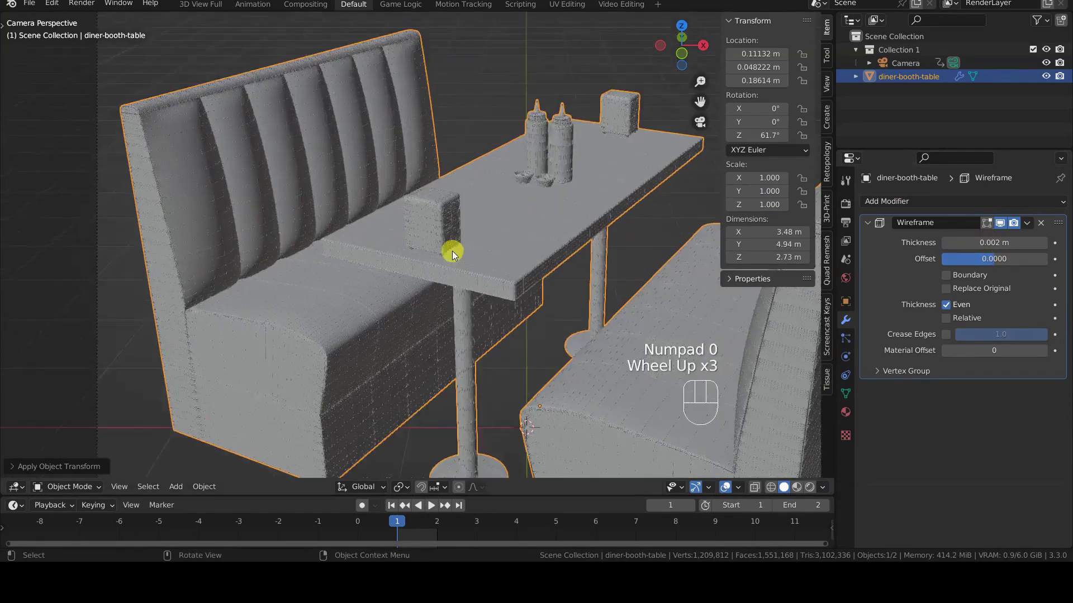
pyautogui.keyDown('shift'); pyautogui.moveTo(451, 250); pyautogui.dragTo(338, 276, button='middle'); pyautogui.keyUp('shift')
pyautogui.scroll(1, 339, 276)
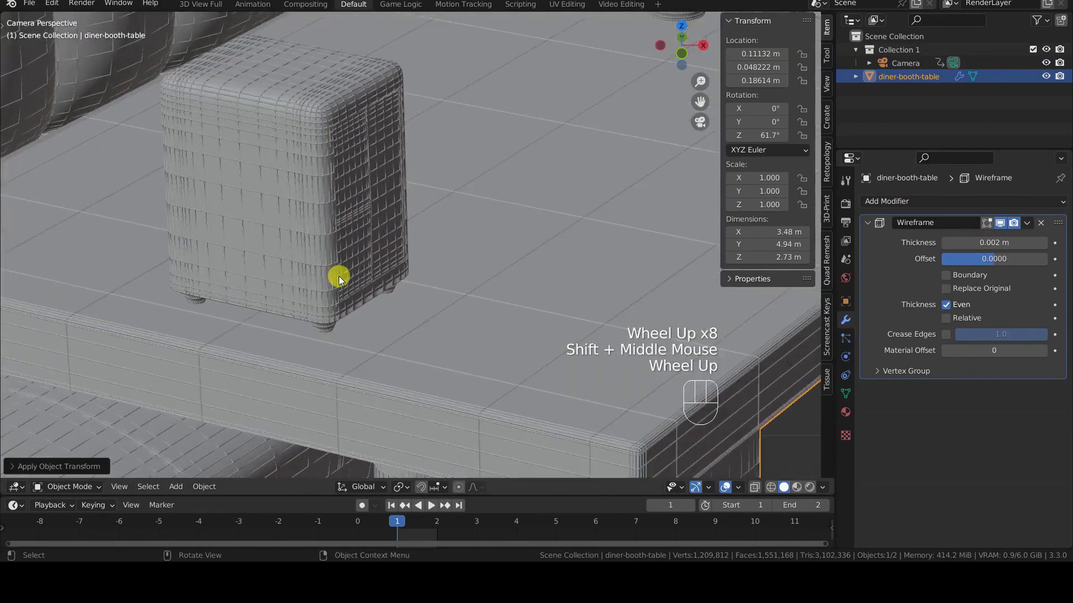
# Reduce the wireframe thickness to 0.001 m and check the edges on the napkin holder and condiment bottles.
pyautogui.click(983, 243)
pyautogui.write('0.001')
pyautogui.press('Return')
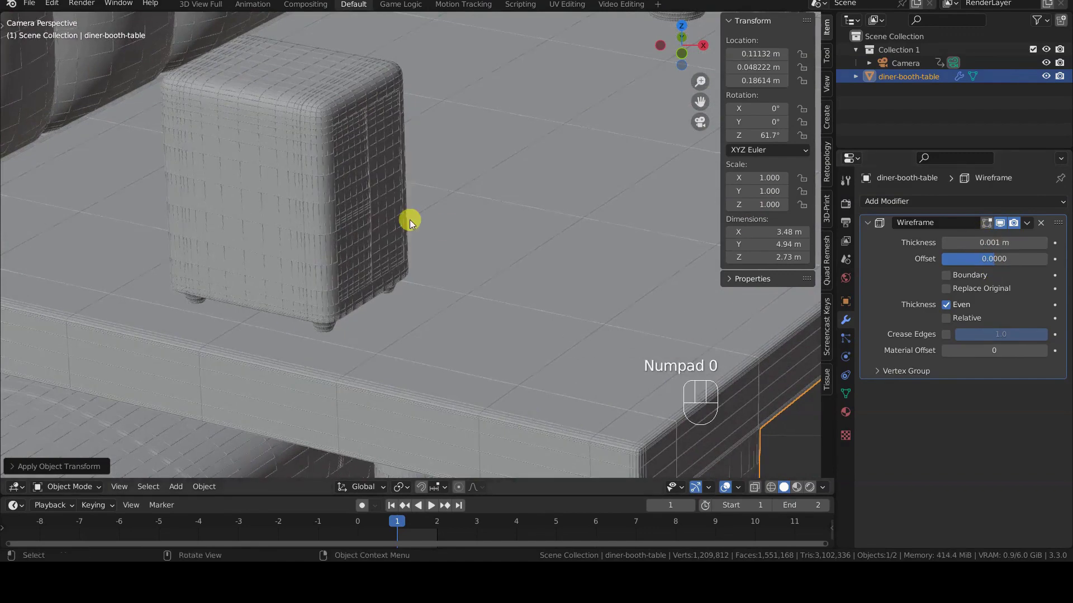
pyautogui.scroll(2, 479, 136)
pyautogui.keyDown('shift'); pyautogui.moveTo(479, 137); pyautogui.dragTo(400, 303, button='middle'); pyautogui.keyUp('shift')
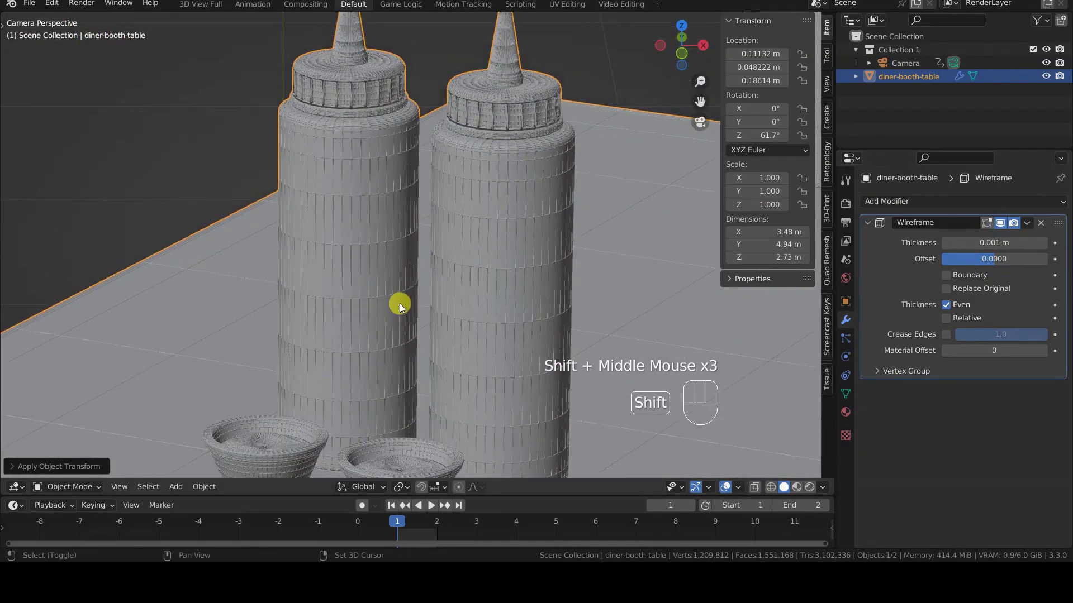
# Try a thinner wireframe thickness of 0.0004 m on the diner booth.
pyautogui.click(979, 242)
pyautogui.write('0.0004')
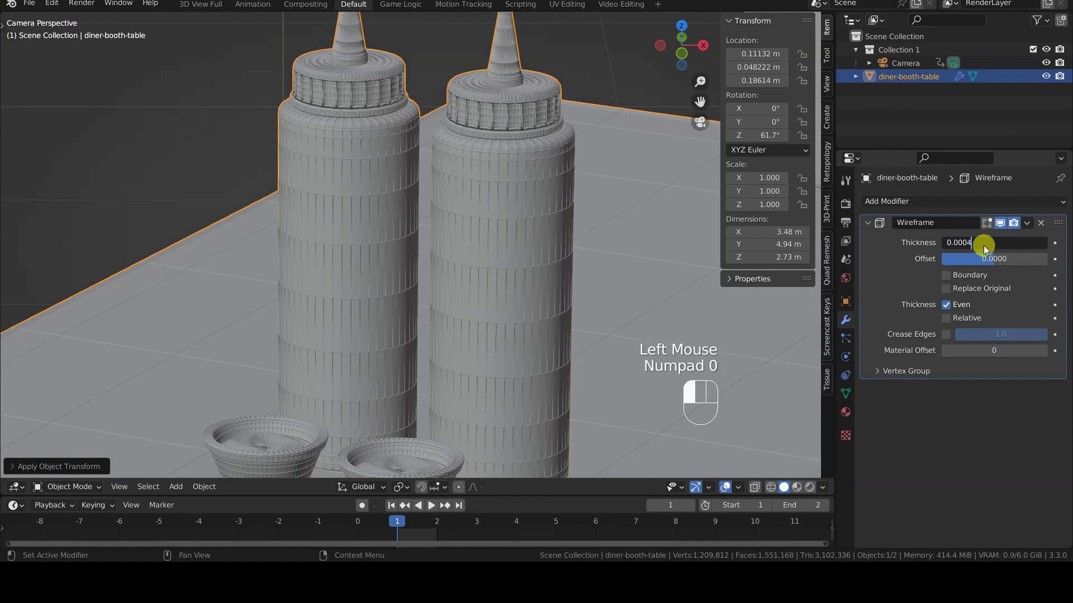
pyautogui.press('Return')
# Set the wireframe thickness to 0.0002 m and check the lines on the bottles and tabletop.
pyautogui.click(981, 244)
pyautogui.write('0.0002')
pyautogui.scroll(-5, 438, 249)
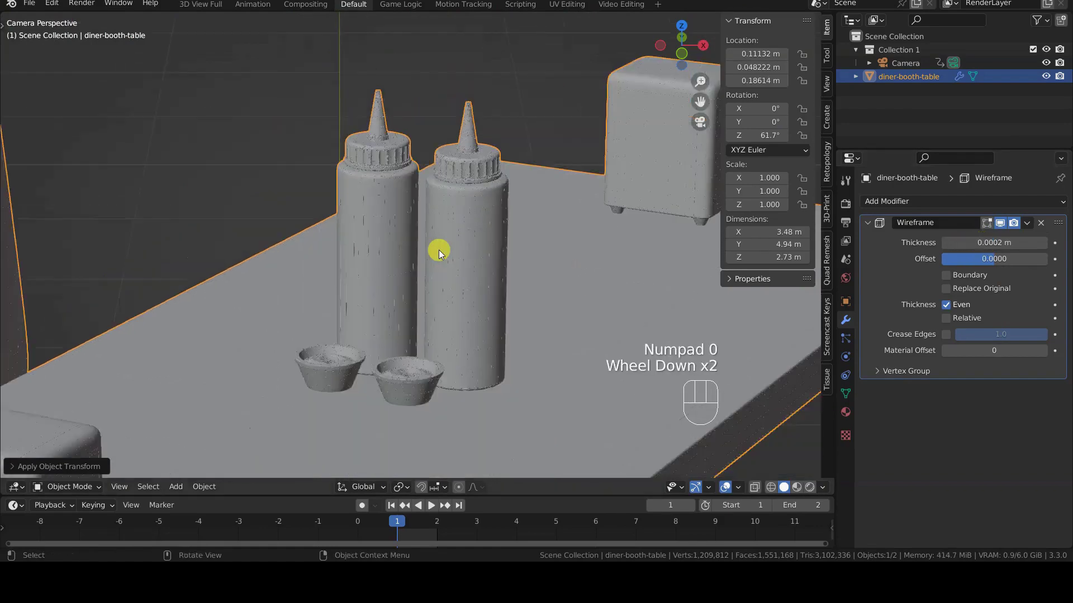
pyautogui.scroll(3, 405, 217)
pyautogui.keyDown('shift'); pyautogui.moveTo(438, 250); pyautogui.dragTo(586, 106, button='middle'); pyautogui.keyUp('shift')
pyautogui.scroll(3, 391, 293)
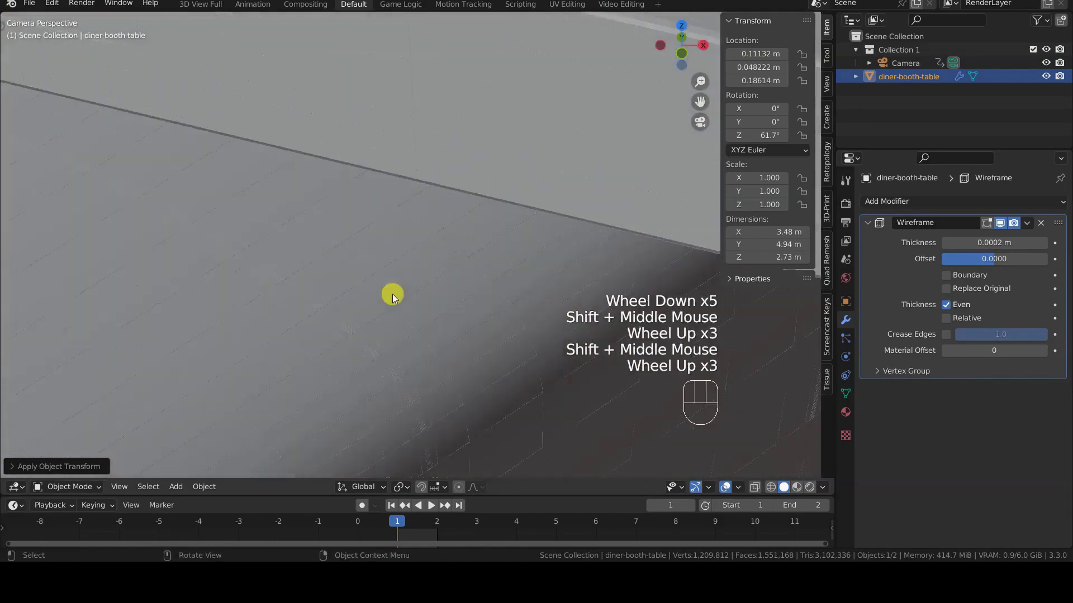
pyautogui.scroll(-4, 391, 293)
pyautogui.scroll(1, 391, 293)
pyautogui.scroll(-5, 391, 293)
pyautogui.keyDown('shift'); pyautogui.moveTo(391, 293); pyautogui.dragTo(404, 266, button='middle'); pyautogui.keyUp('shift')
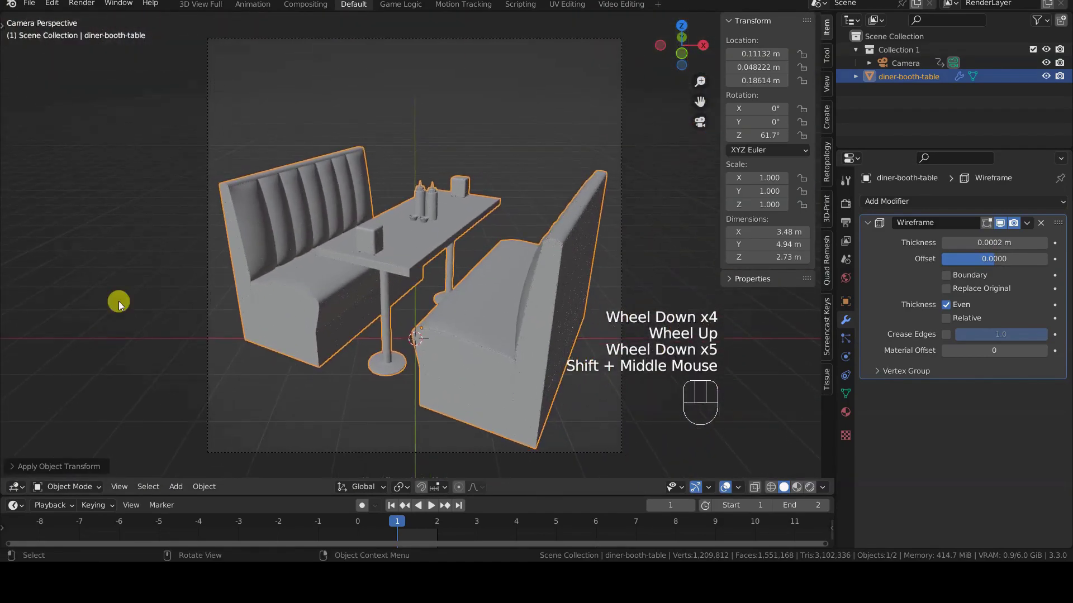
# Examine the booth's existing material and its sphere preview in Material Preview shading, and return to Solid shading.
pyautogui.press('z')
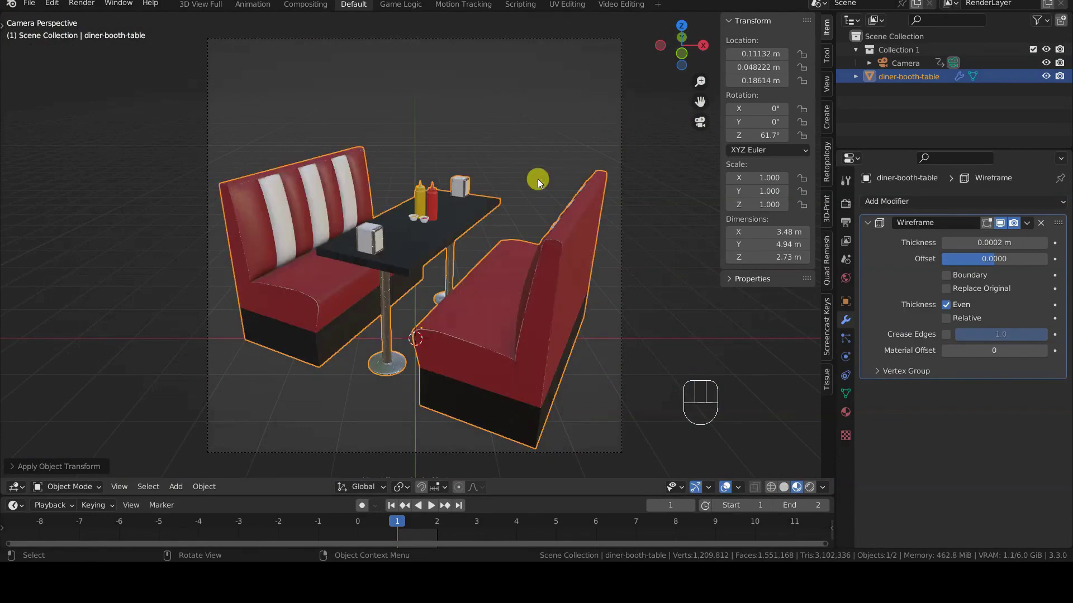
pyautogui.click(845, 414)
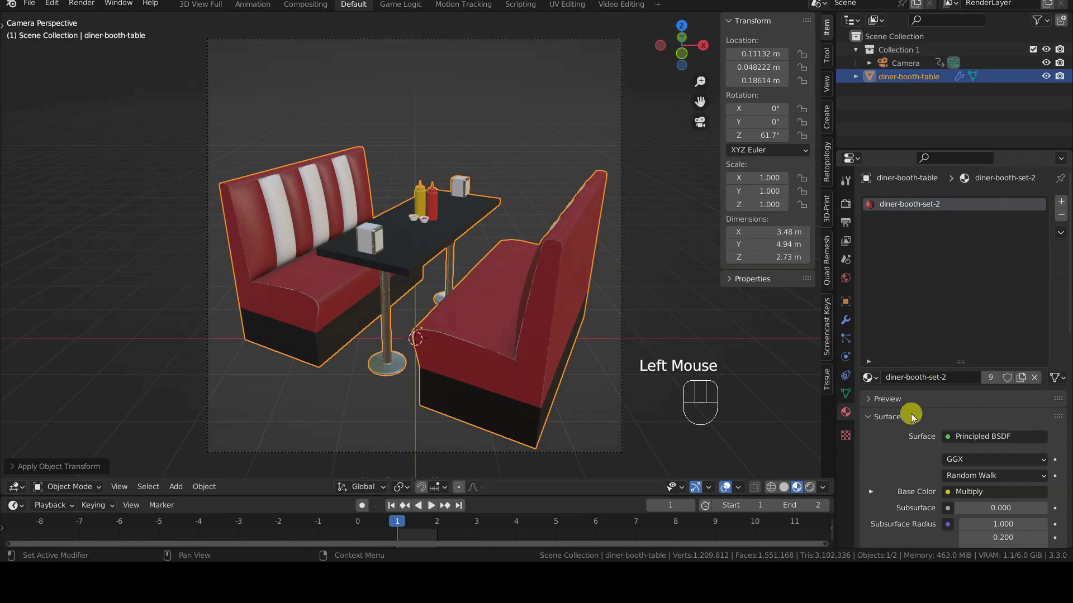
pyautogui.click(894, 399)
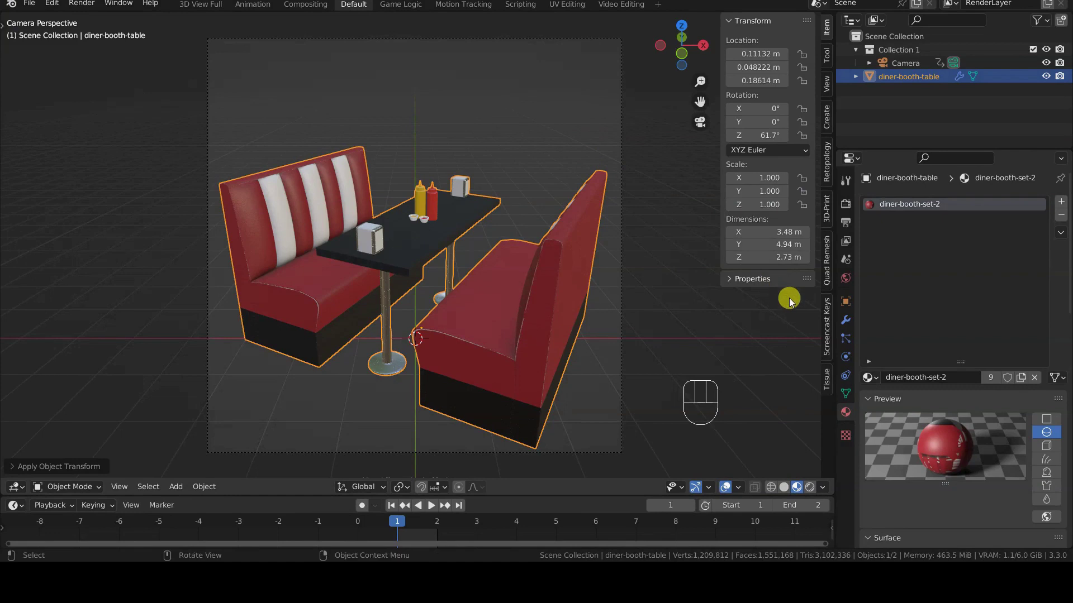
pyautogui.click(846, 320)
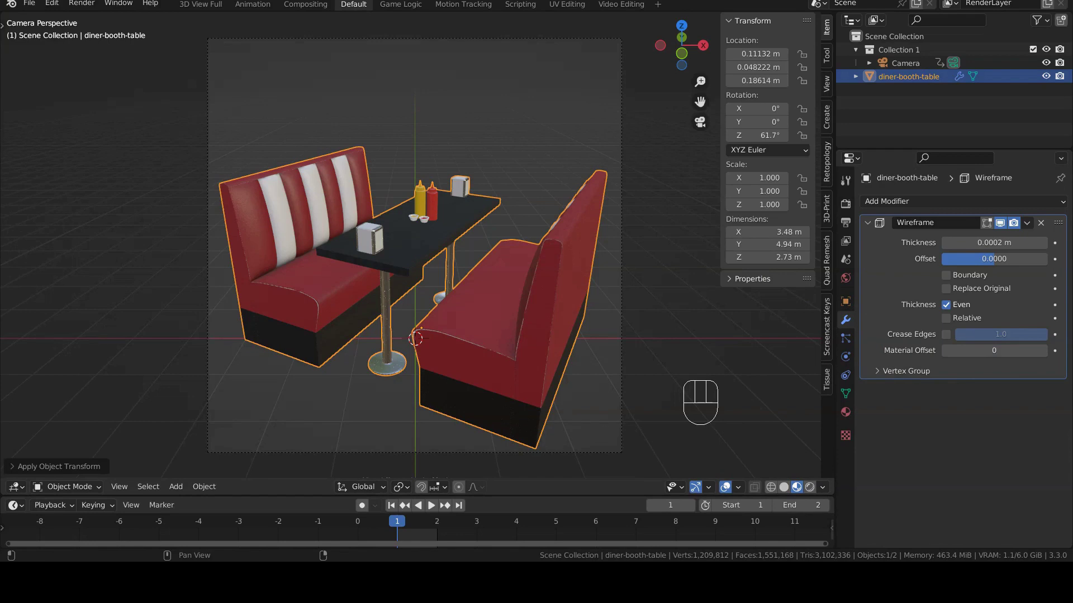
pyautogui.press('z')
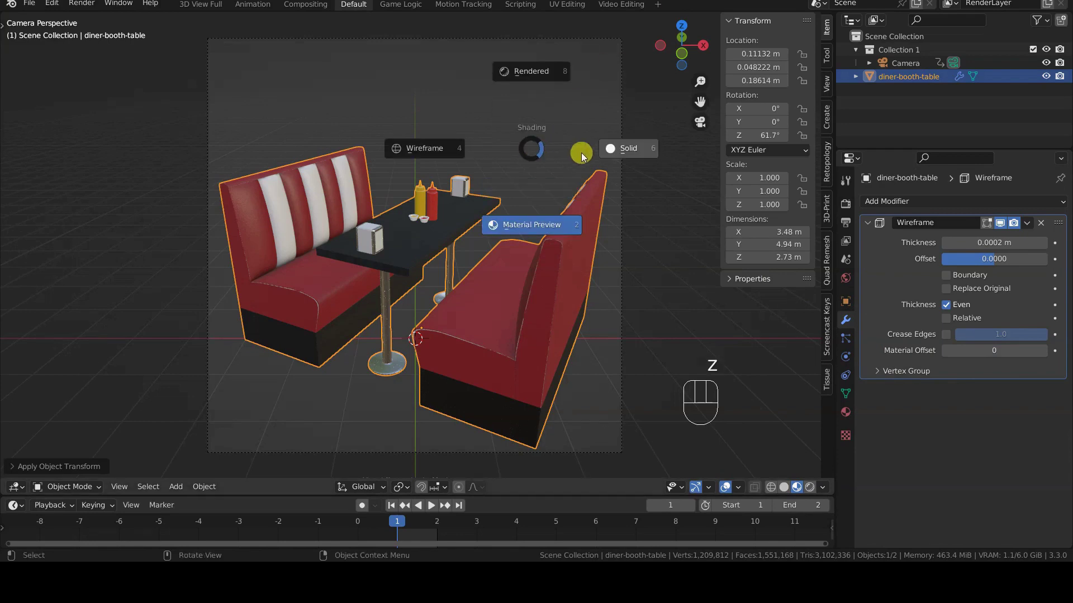
pyautogui.click(628, 149)
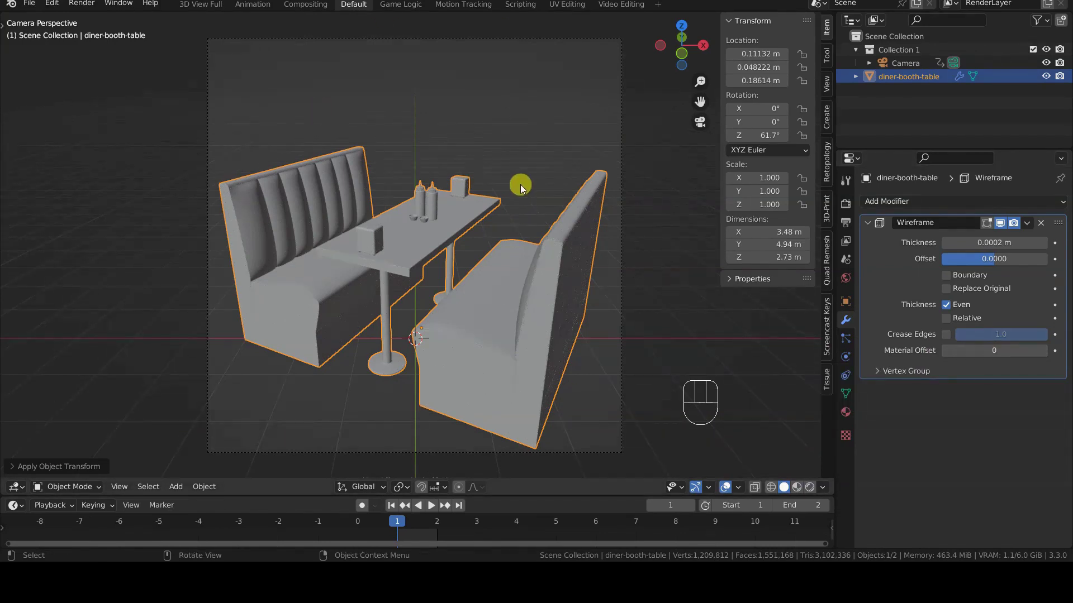
# Switch the viewport to Rendered shading and remove the diner-booth-set-2 material slot from the booth.
pyautogui.press('z')
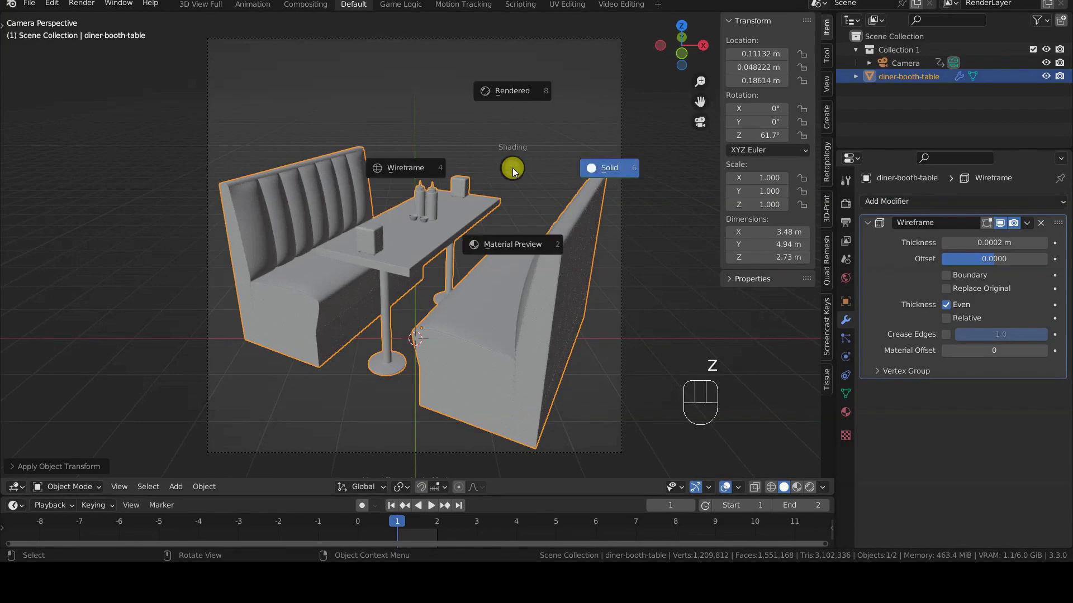
pyautogui.click(517, 94)
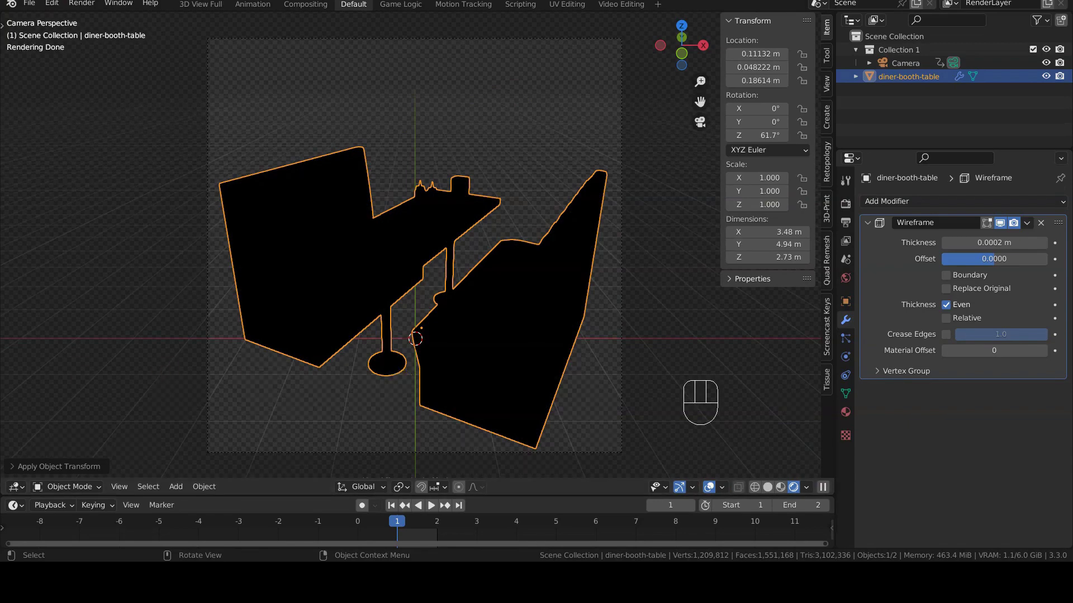
pyautogui.click(845, 413)
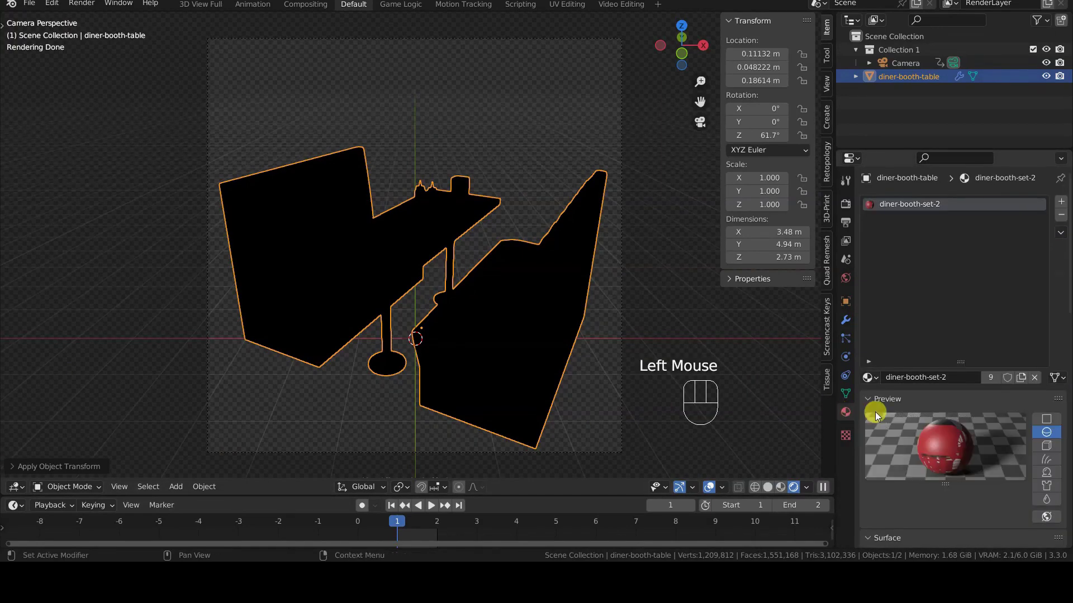
pyautogui.click(1062, 217)
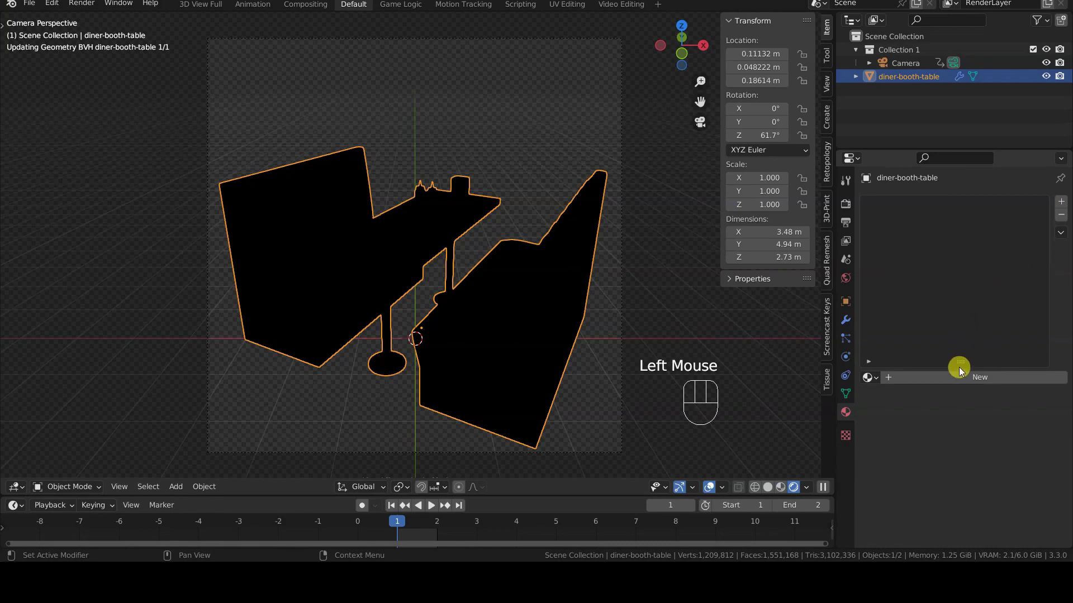
pyautogui.moveTo(958, 366); pyautogui.dragTo(968, 292)
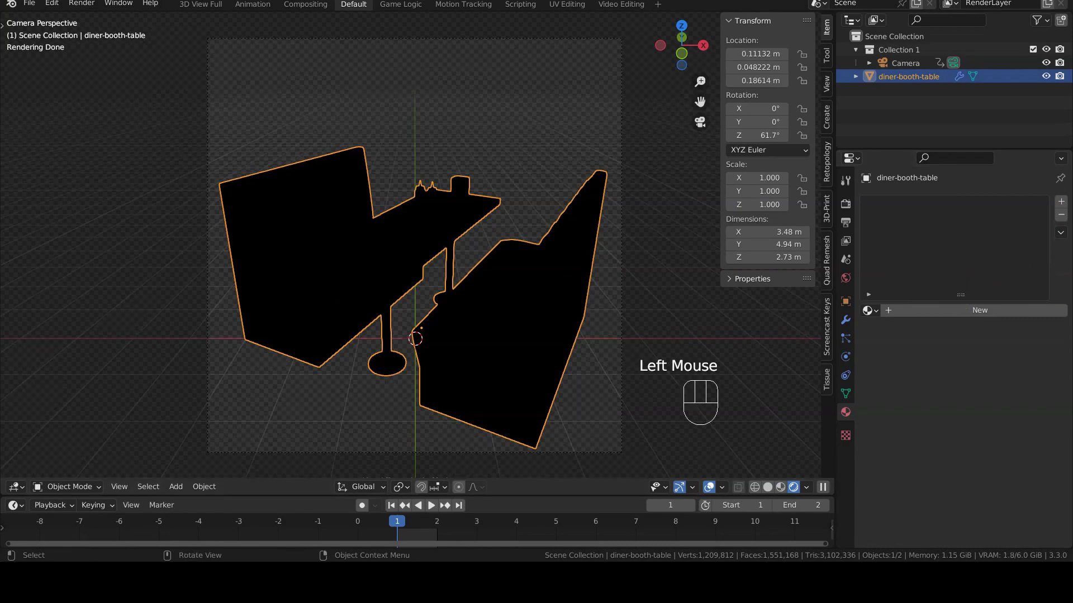
# Create a new material on the booth and set its surface shader to Emission, keeping the white colour.
pyautogui.click(916, 311)
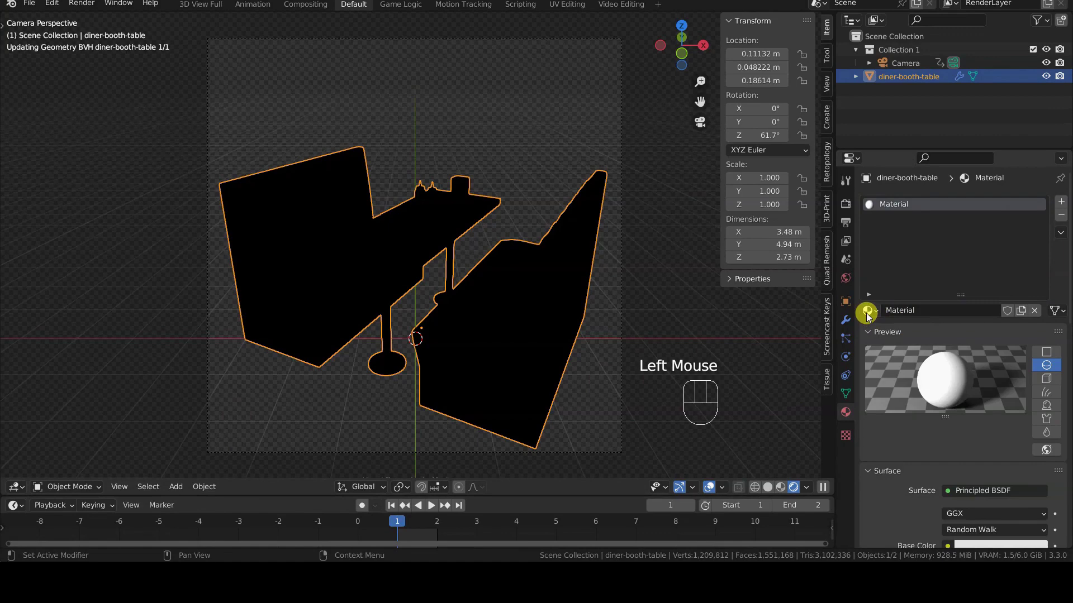
pyautogui.click(956, 491)
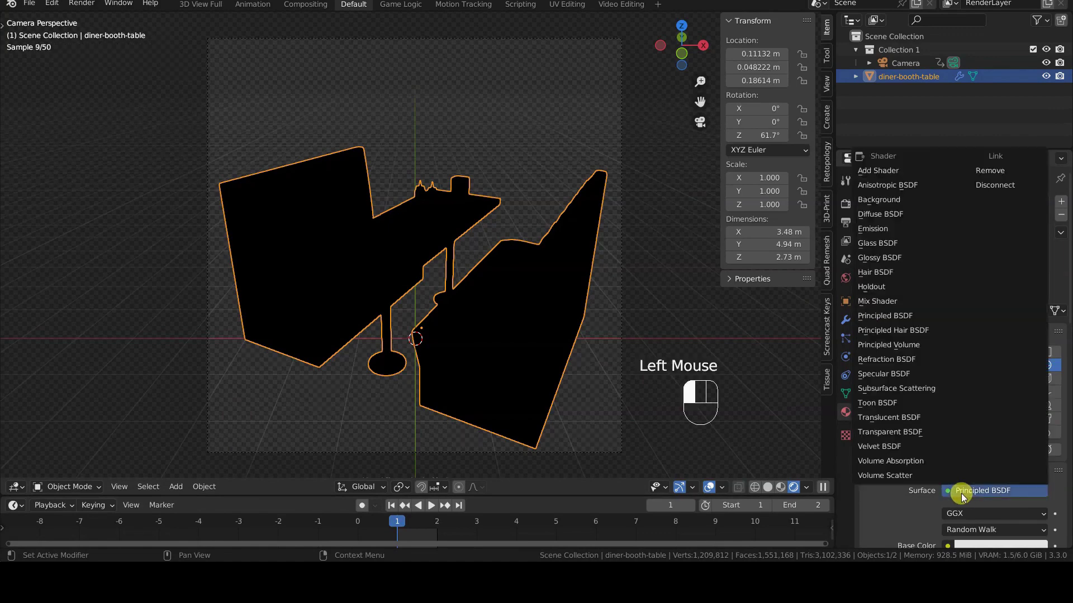
pyautogui.click(905, 230)
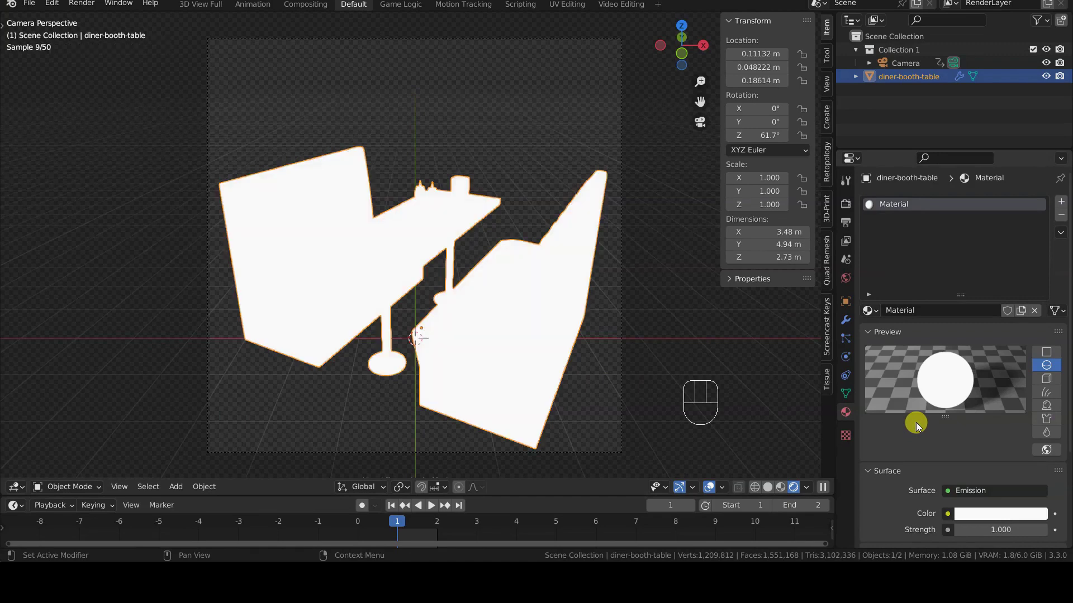
pyautogui.moveTo(958, 293); pyautogui.dragTo(958, 279)
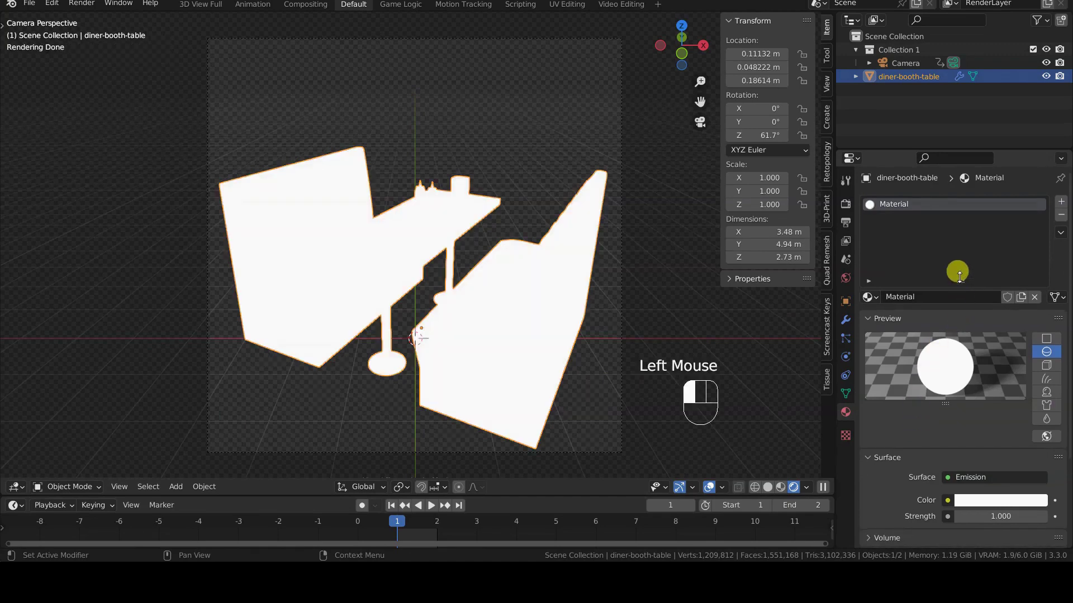
pyautogui.scroll(-1, 923, 401)
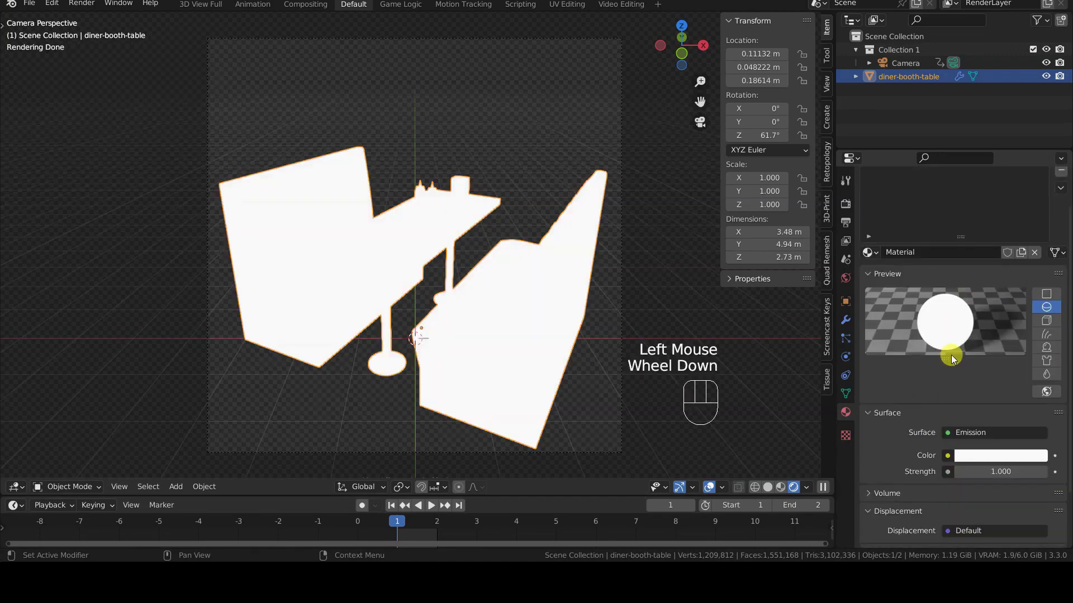
pyautogui.scroll(2, 946, 386)
pyautogui.scroll(2, 946, 388)
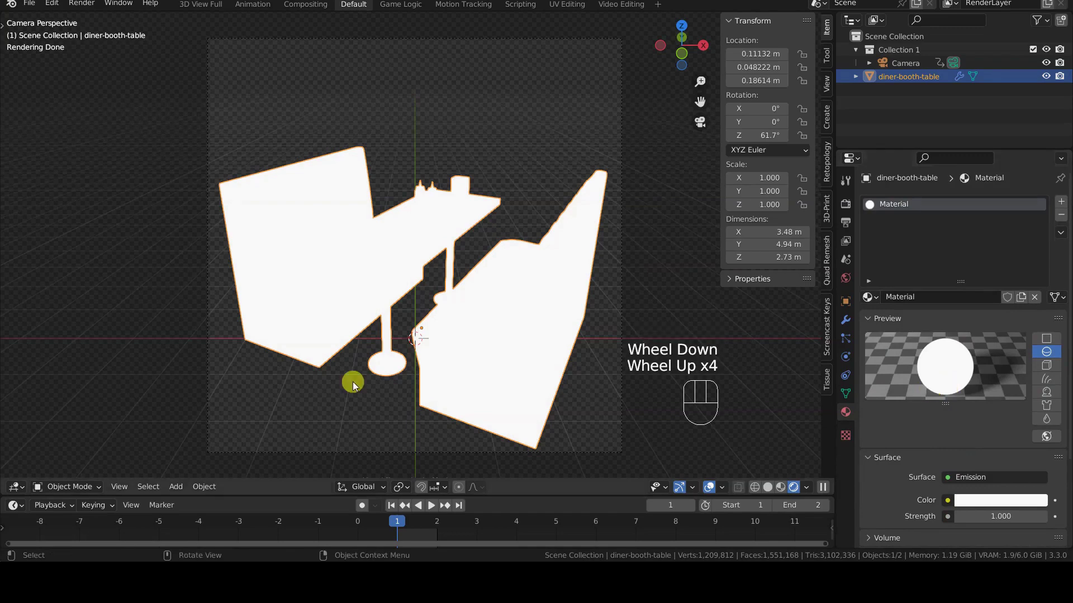
# Add a second material slot with a new Emission material and set its colour to black.
pyautogui.click(1059, 203)
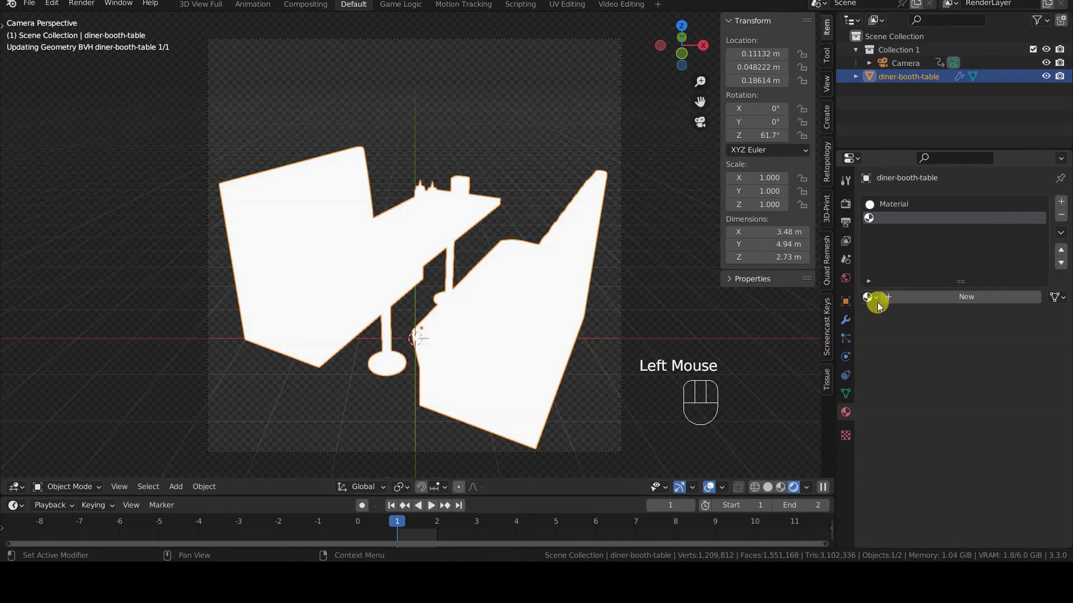
pyautogui.click(922, 303)
pyautogui.click(927, 296)
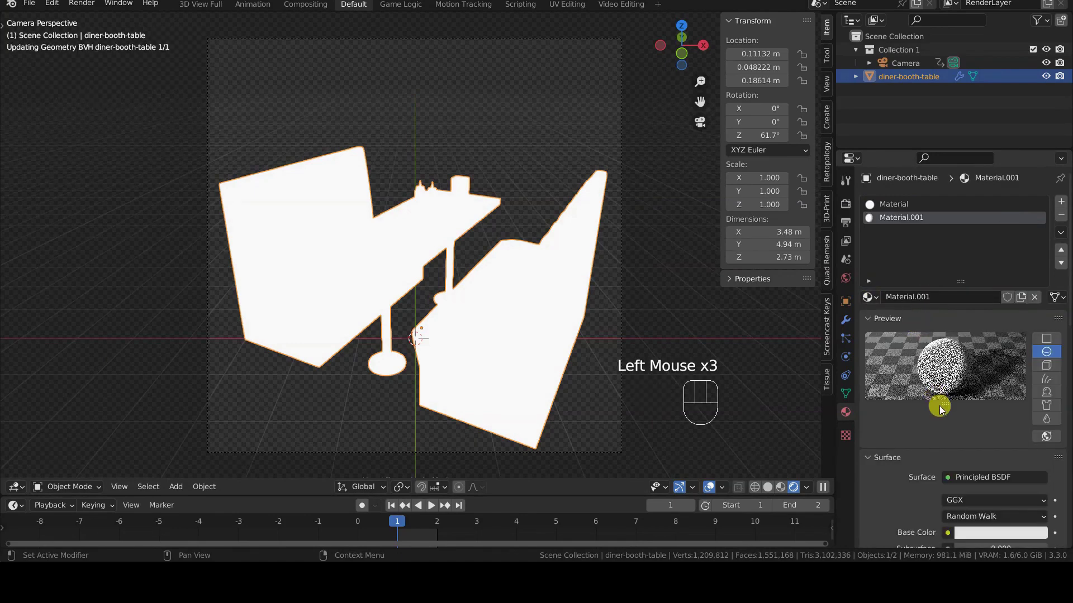
pyautogui.click(964, 477)
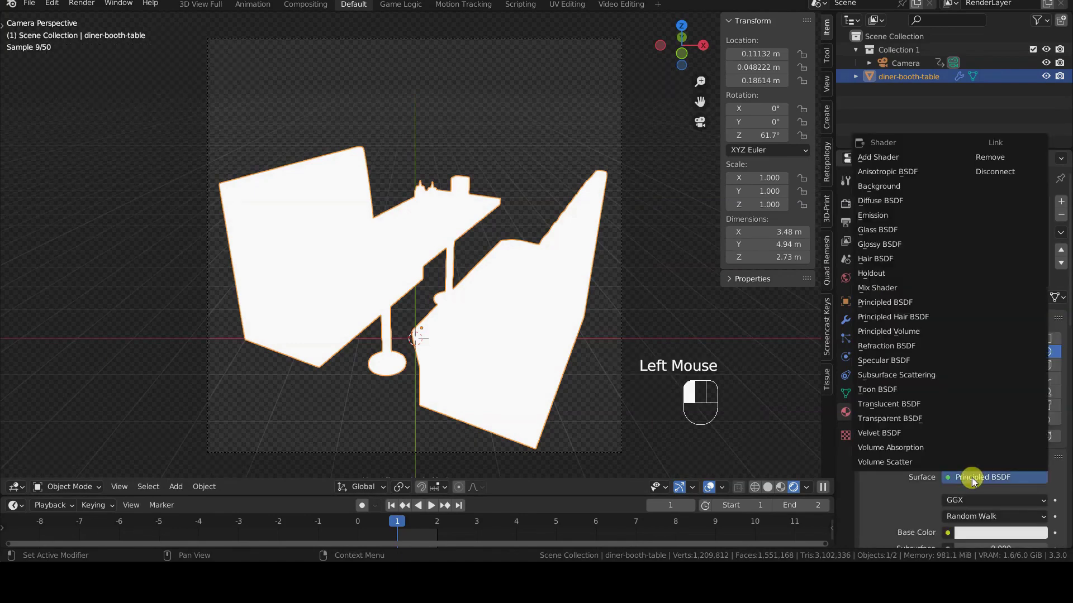
pyautogui.click(893, 217)
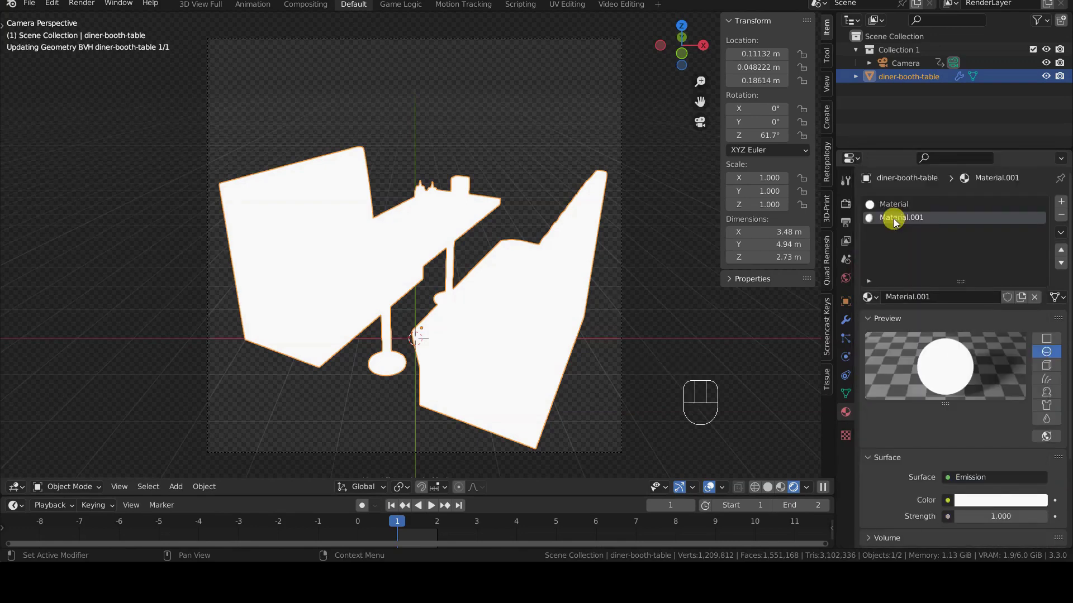
pyautogui.click(988, 501)
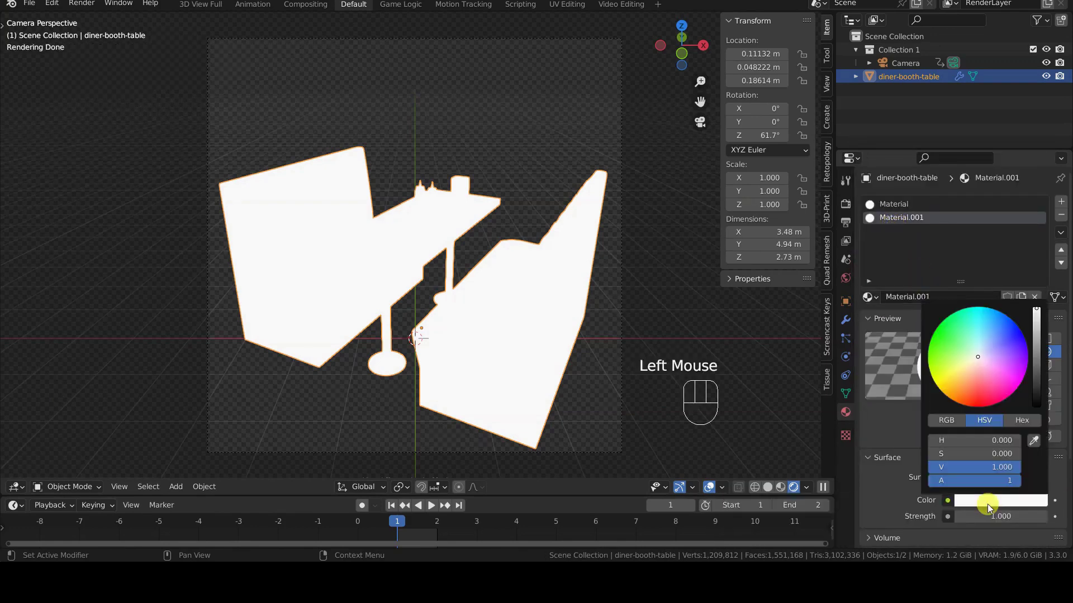
pyautogui.click(1030, 402)
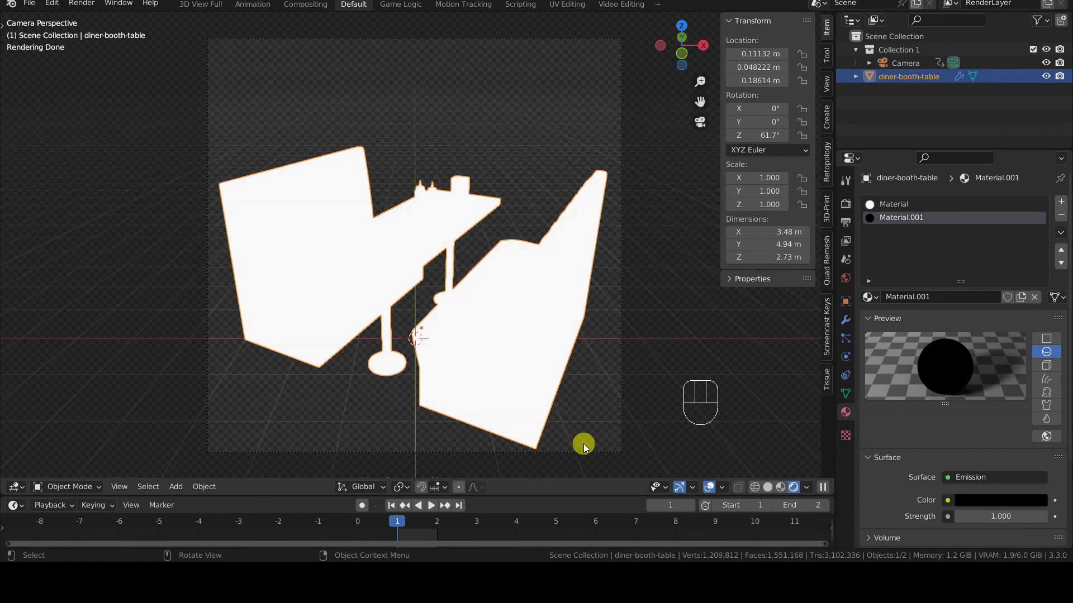
# Set the Wireframe modifier's Material Offset to 1 so the wires use the black material, and inspect the tabletop lines.
pyautogui.click(845, 320)
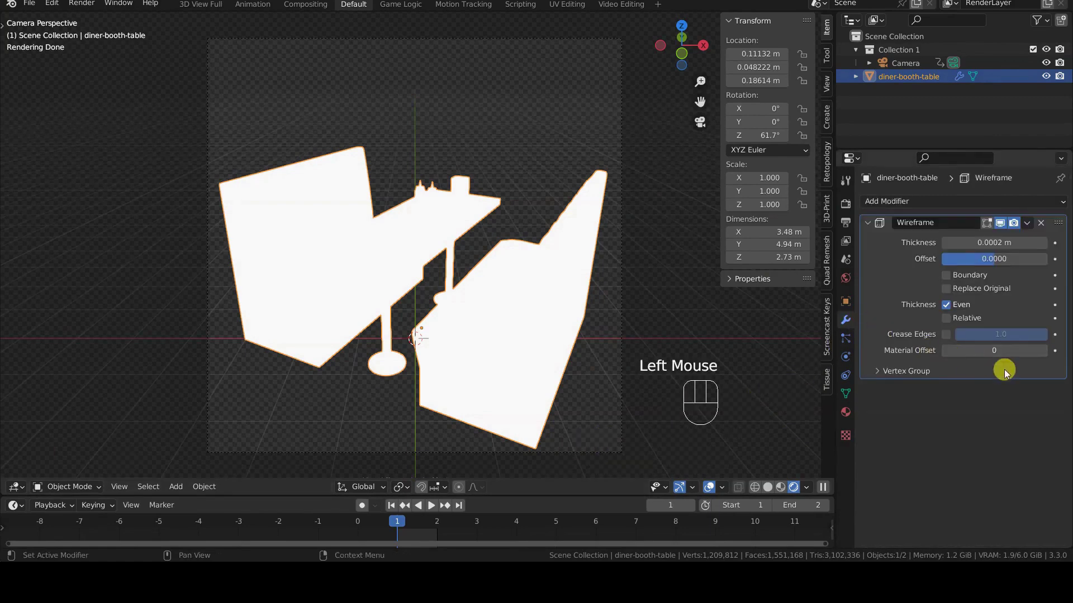
pyautogui.click(1043, 352)
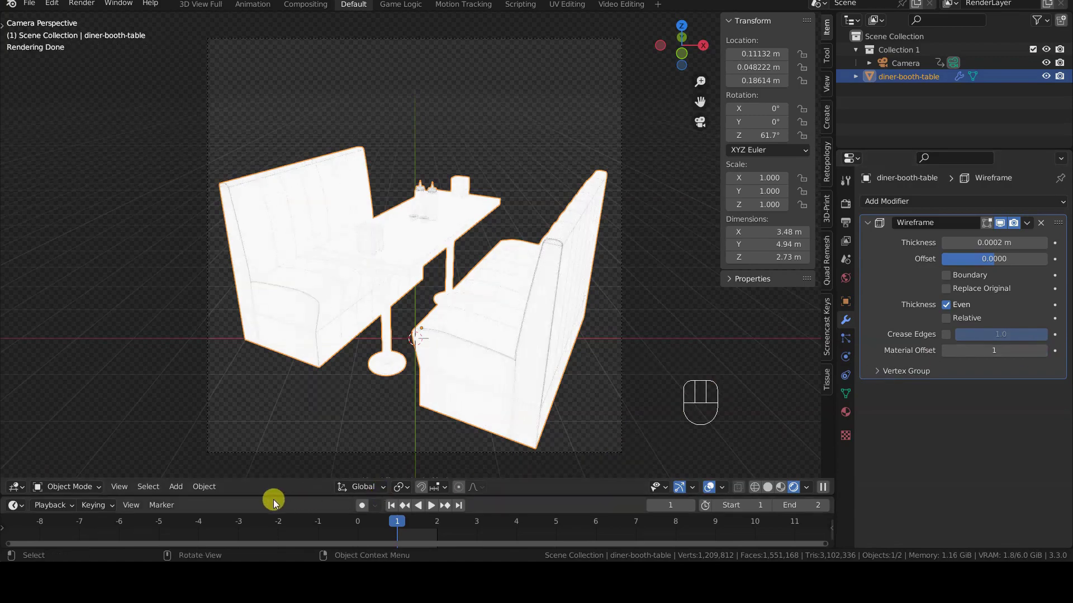
pyautogui.scroll(6, 260, 299)
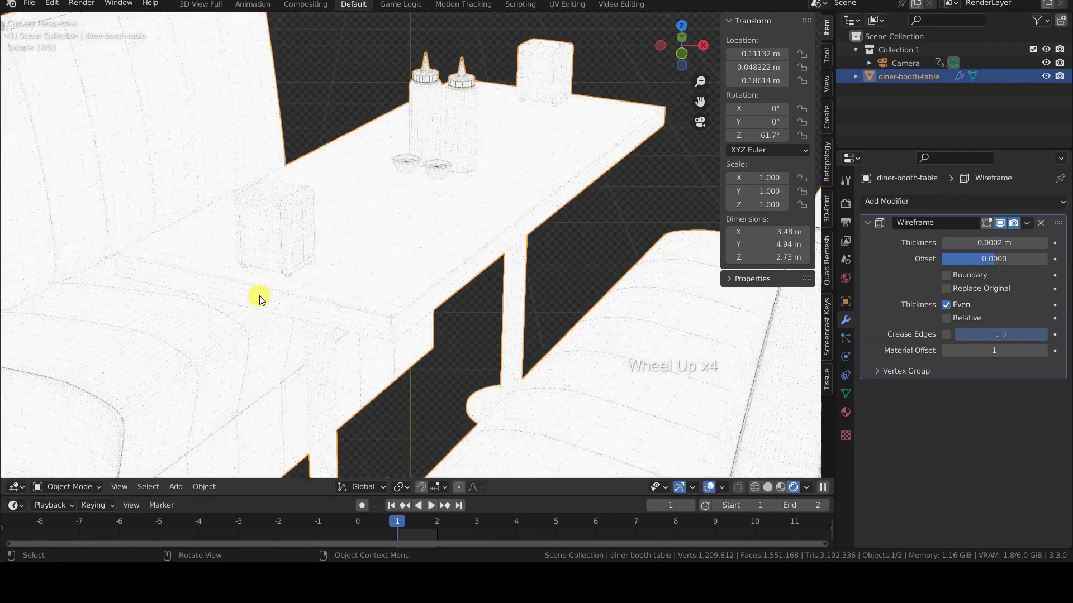
# Set the Wireframe modifier's thickness to 0.001 m, with the whole booth shown in the camera view.
pyautogui.scroll(2, 260, 299)
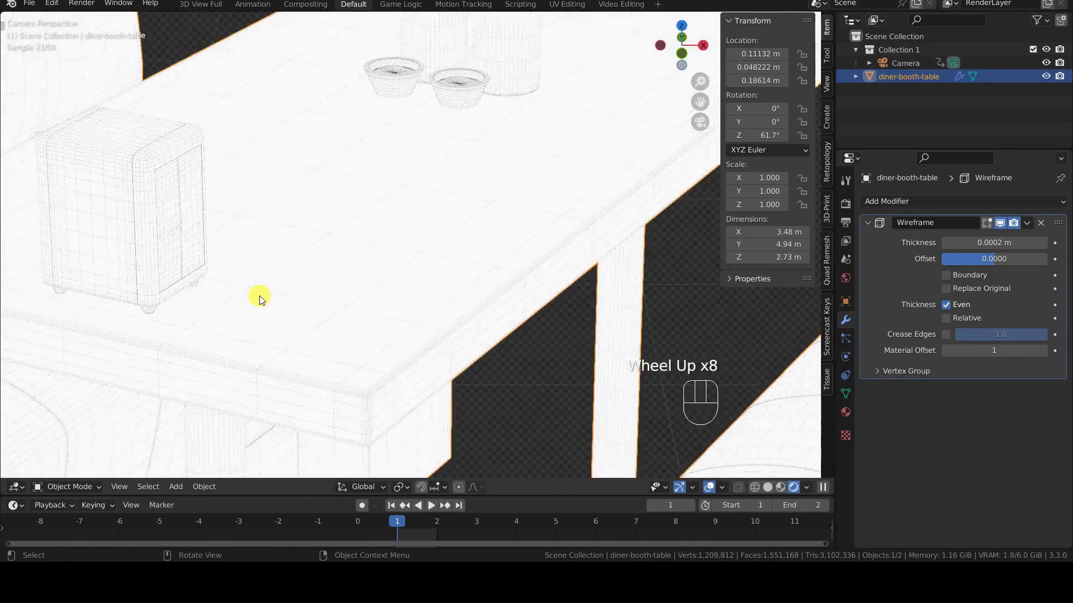
pyautogui.scroll(-4, 260, 299)
pyautogui.scroll(-1, 260, 299)
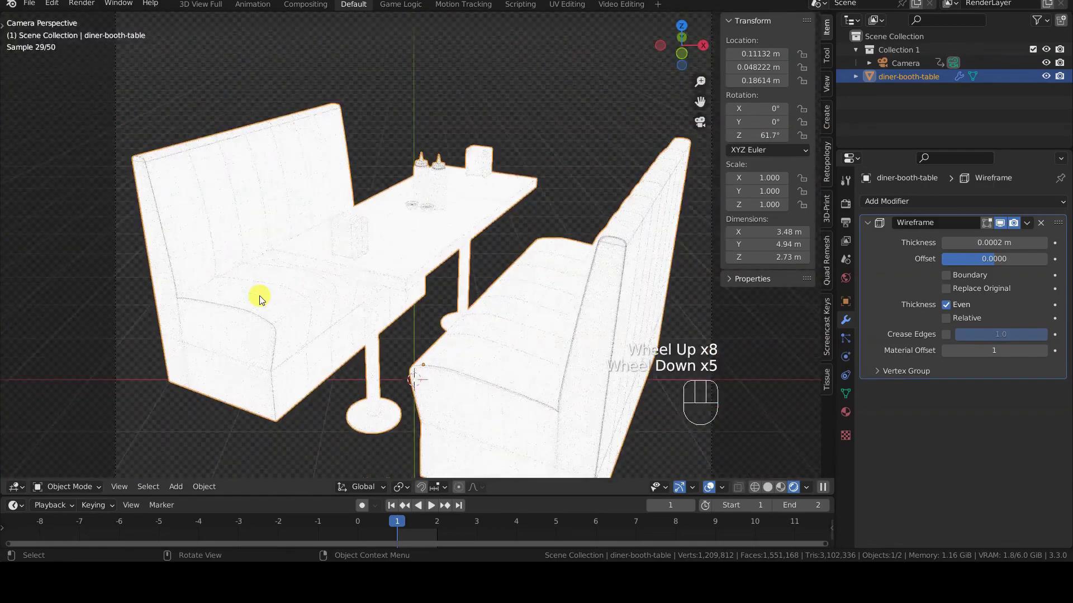
pyautogui.click(985, 243)
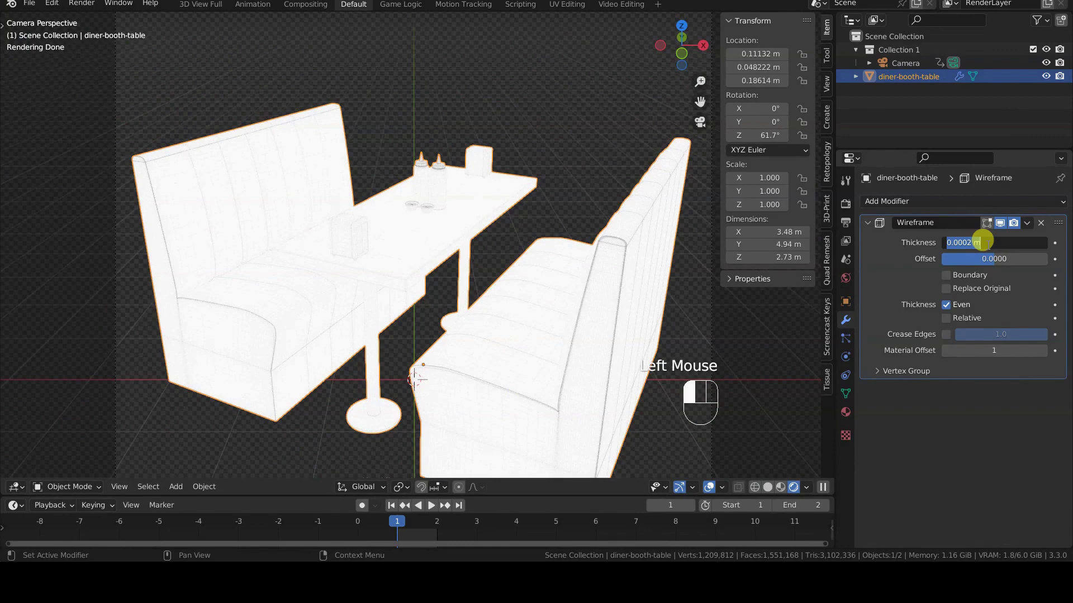
pyautogui.write('0.001')
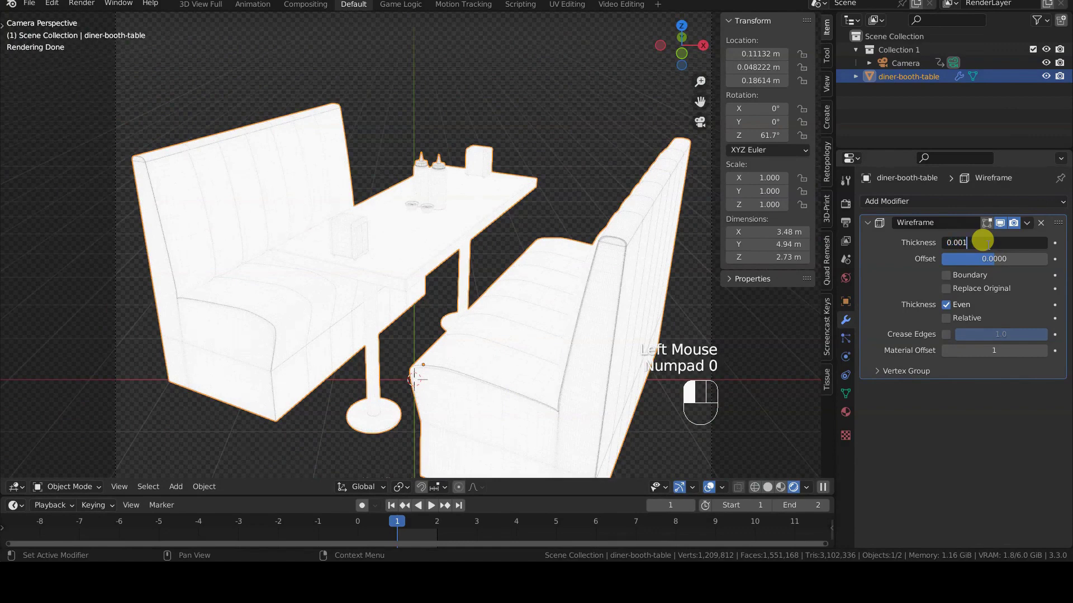
pyautogui.press('Return')
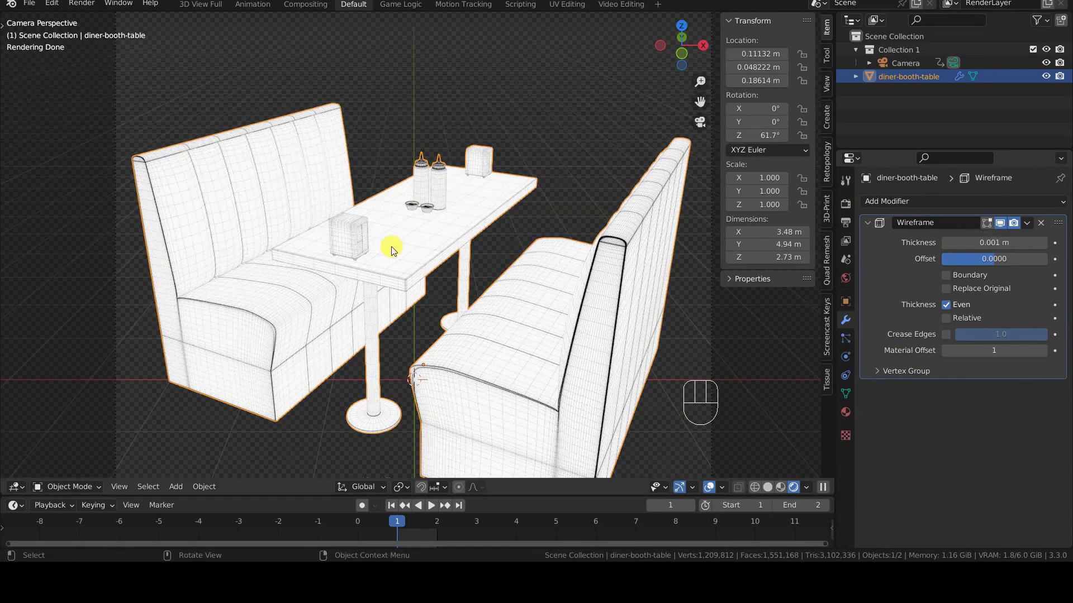
# Inspect the wires on the table up close and reduce the Wireframe modifier's thickness to 0.0004 m.
pyautogui.scroll(4, 421, 313)
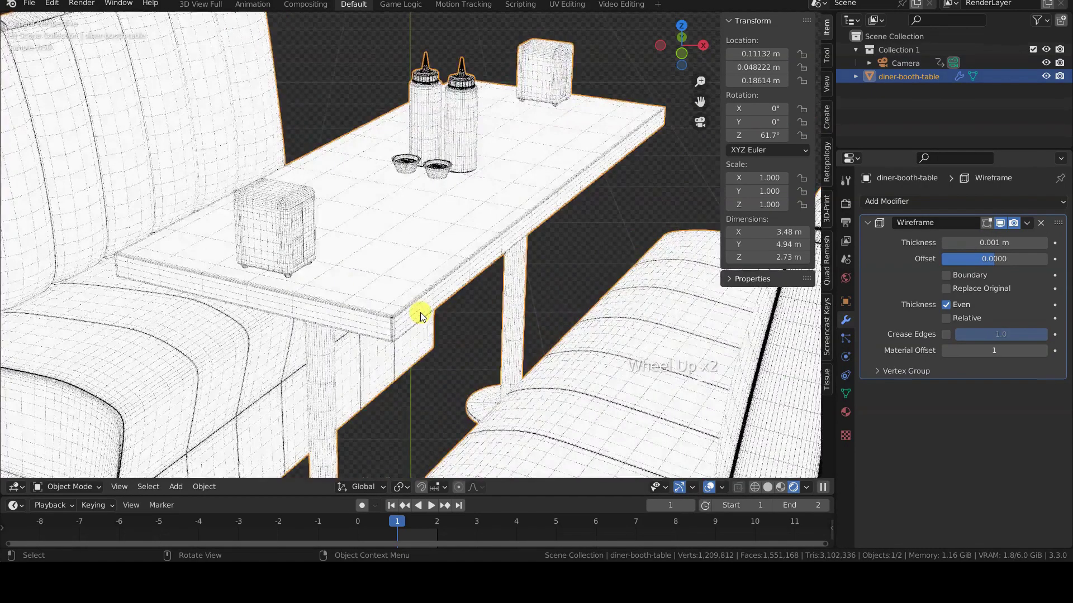
pyautogui.scroll(-2, 422, 256)
pyautogui.scroll(-2, 420, 256)
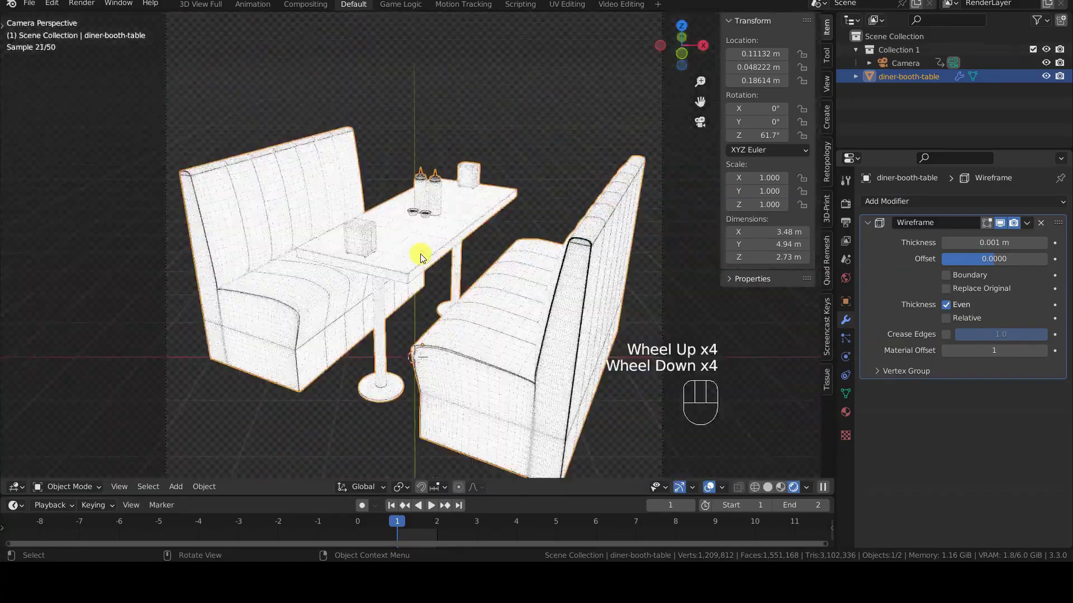
pyautogui.moveTo(420, 356); pyautogui.dragTo(457, 288, button='middle')
pyautogui.scroll(1, 443, 320)
pyautogui.click(972, 242)
pyautogui.write('0.0004')
pyautogui.press('Return')
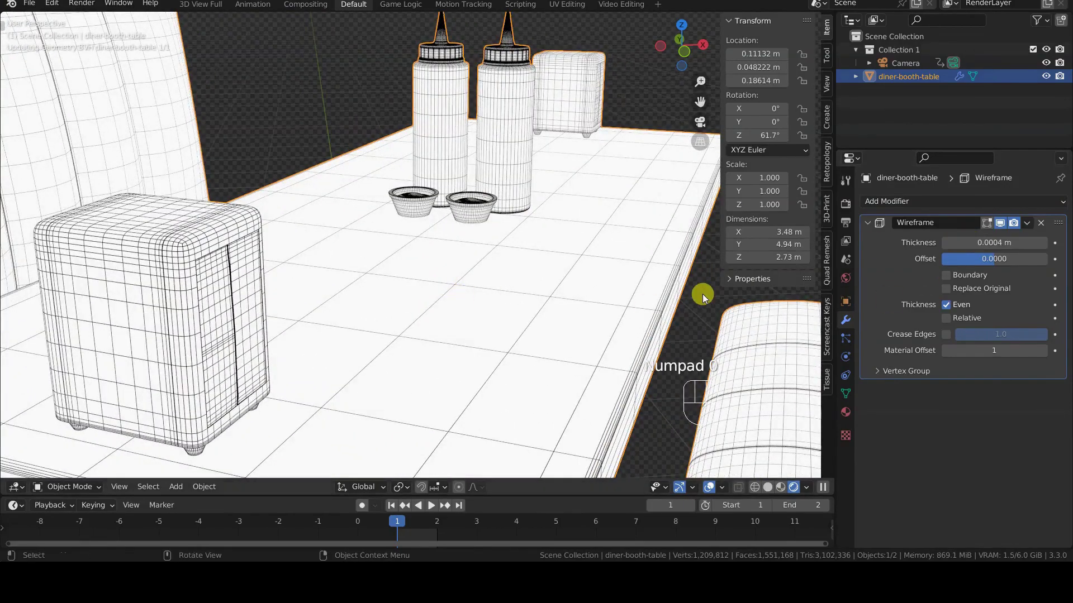
# Check the wires from the opposite side of the booth and set the Wireframe thickness back to 0.001 m.
pyautogui.keyDown('shift'); pyautogui.moveTo(559, 198); pyautogui.dragTo(537, 225, button='middle'); pyautogui.keyUp('shift')
pyautogui.scroll(-2, 530, 202)
pyautogui.click(471, 269)
pyautogui.press('KP_Decimal')
pyautogui.moveTo(471, 268); pyautogui.dragTo(557, 347, button='middle')
pyautogui.scroll(2, 525, 303)
pyautogui.scroll(1, 541, 282)
pyautogui.scroll(2, 455, 290)
pyautogui.click(983, 243)
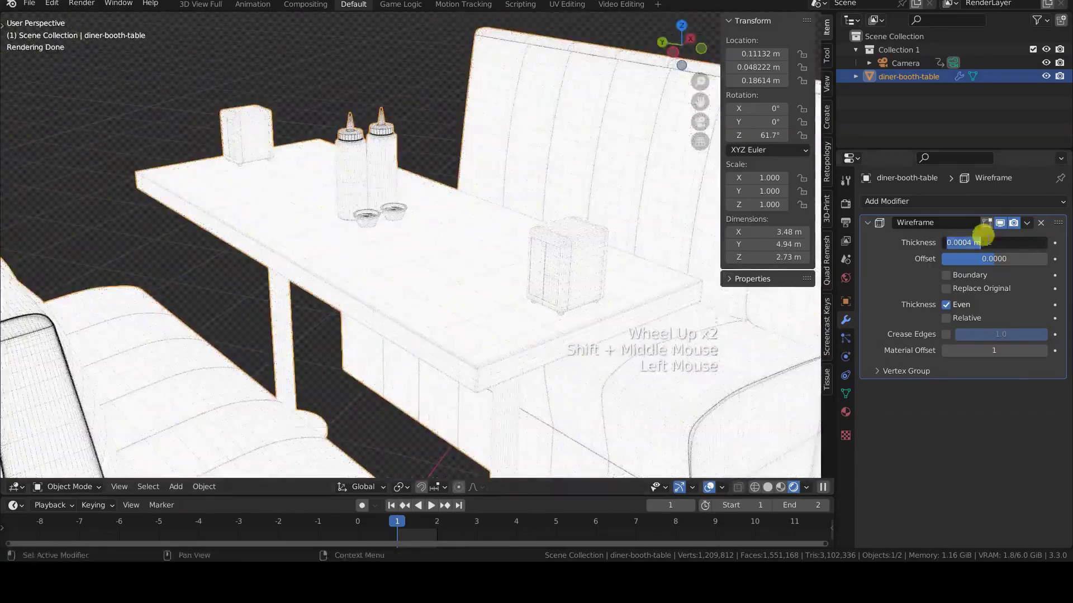
pyautogui.write('0.001')
pyautogui.press('Return')
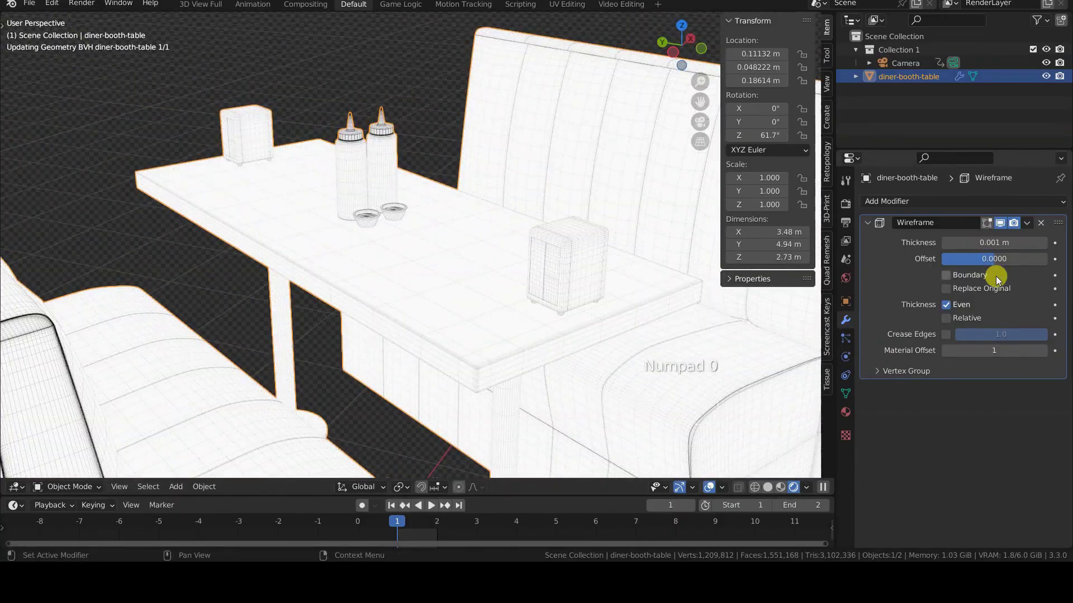
# Examine how clearly the wires show on the tabletop and seats from several angles and distances.
pyautogui.moveTo(455, 302); pyautogui.dragTo(342, 283, button='middle')
pyautogui.scroll(-2, 479, 299)
pyautogui.scroll(5, 378, 294)
pyautogui.keyDown('shift'); pyautogui.moveTo(528, 178); pyautogui.dragTo(438, 211, button='middle'); pyautogui.keyUp('shift')
pyautogui.keyDown('shift'); pyautogui.moveTo(574, 307); pyautogui.dragTo(603, 312, button='middle'); pyautogui.keyUp('shift')
pyautogui.scroll(-4, 519, 263)
pyautogui.scroll(2, 603, 311)
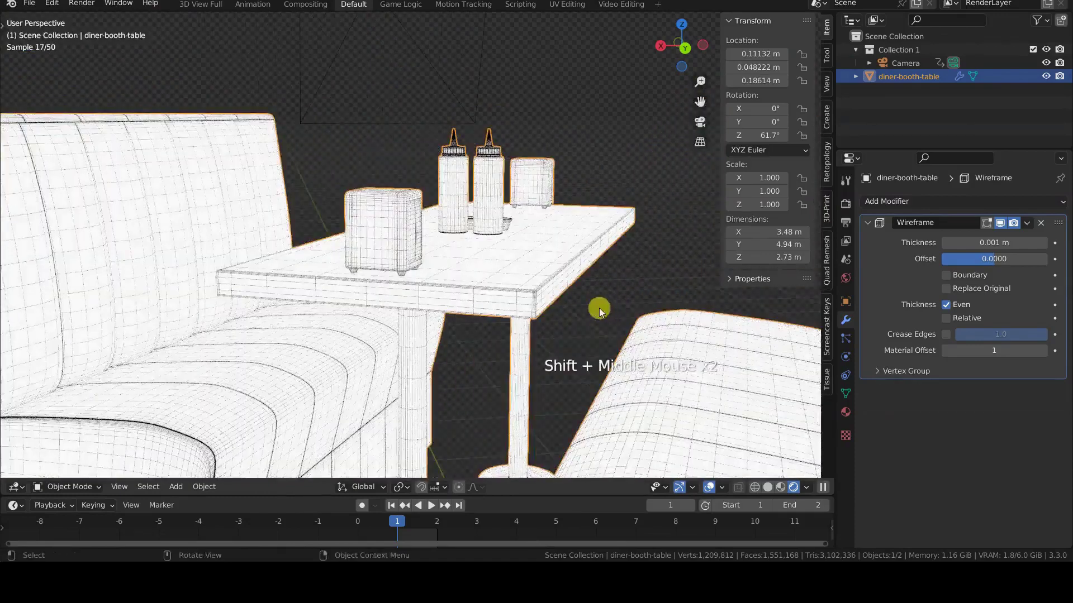
# In the camera view, scale the booth up to about 2.69 and move it so the tabletop items fill the frame.
pyautogui.press('KP_0')
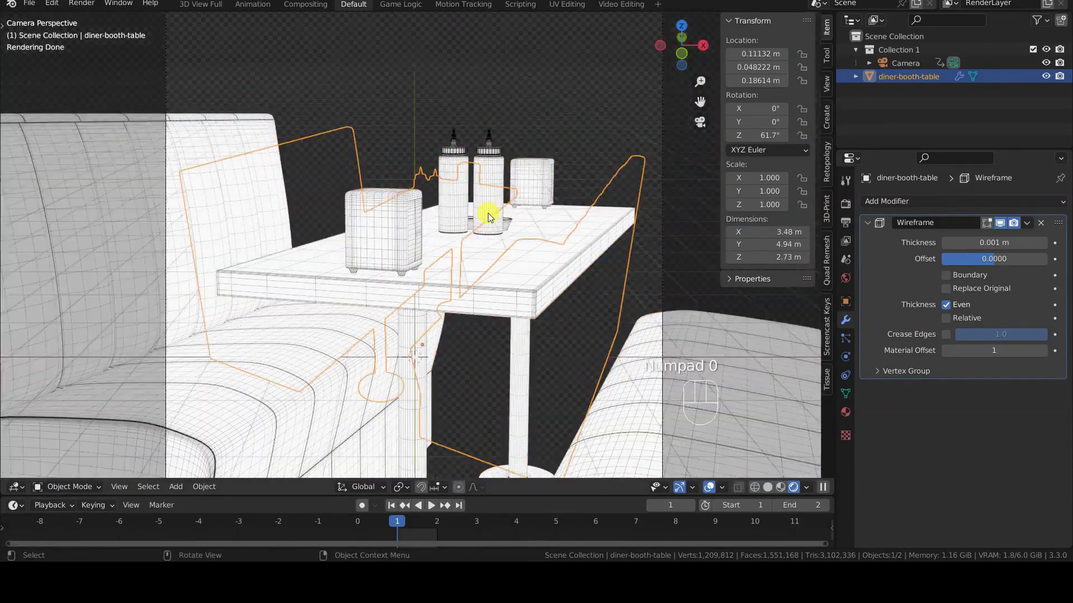
pyautogui.click(424, 251)
pyautogui.press('s')
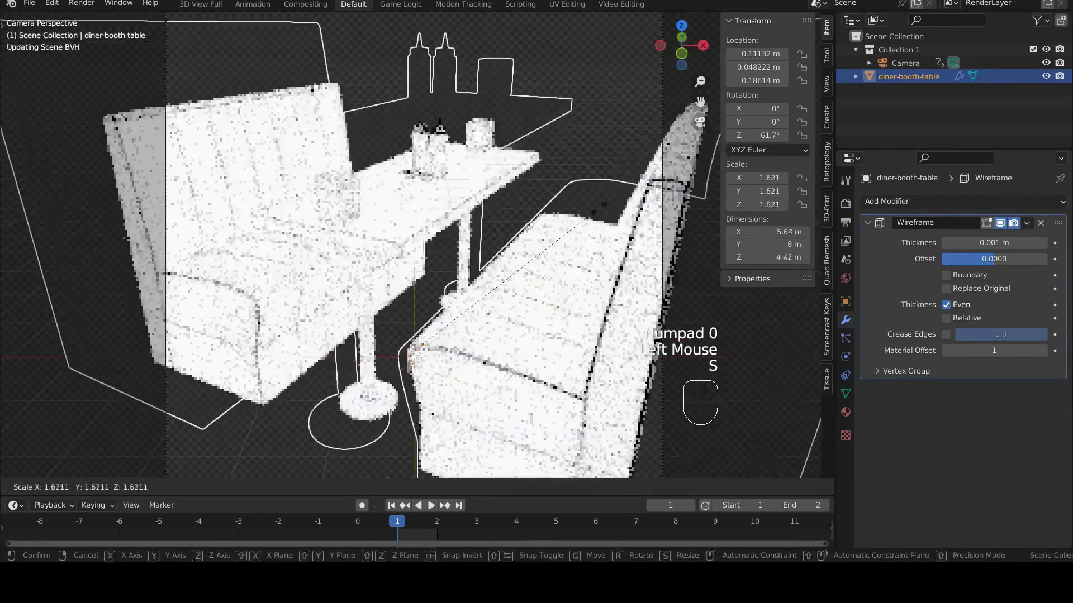
pyautogui.click(471, 79)
pyautogui.press('g')
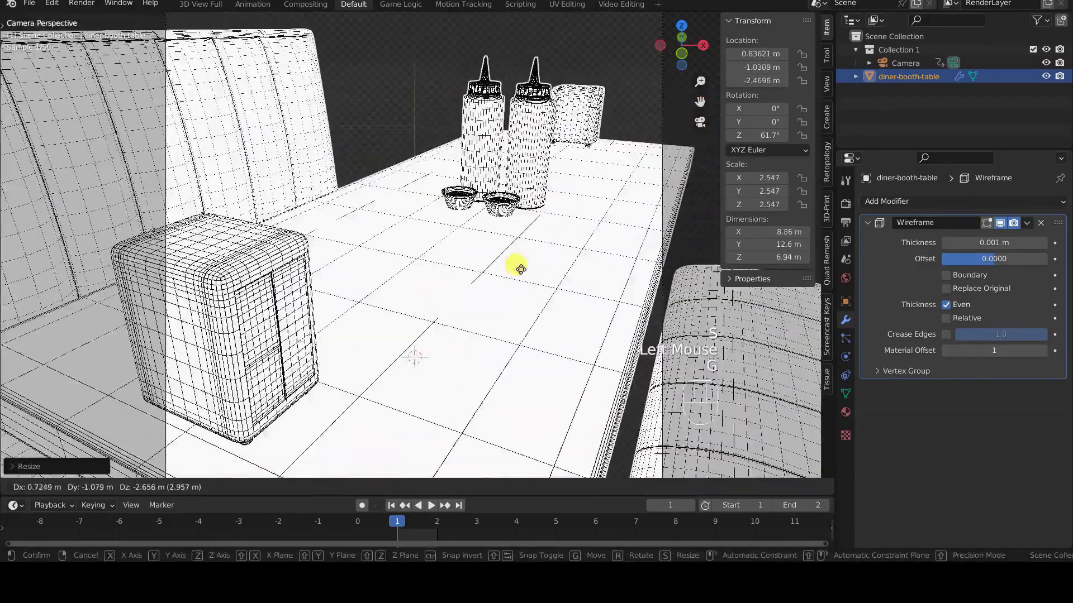
pyautogui.click(536, 249)
pyautogui.press('g')
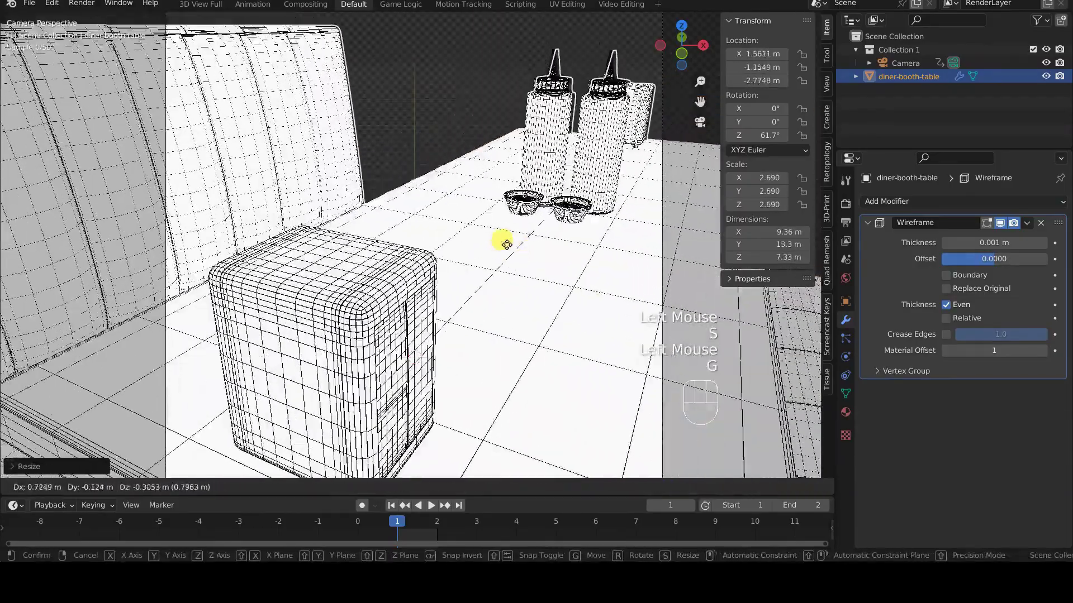
pyautogui.click(532, 246)
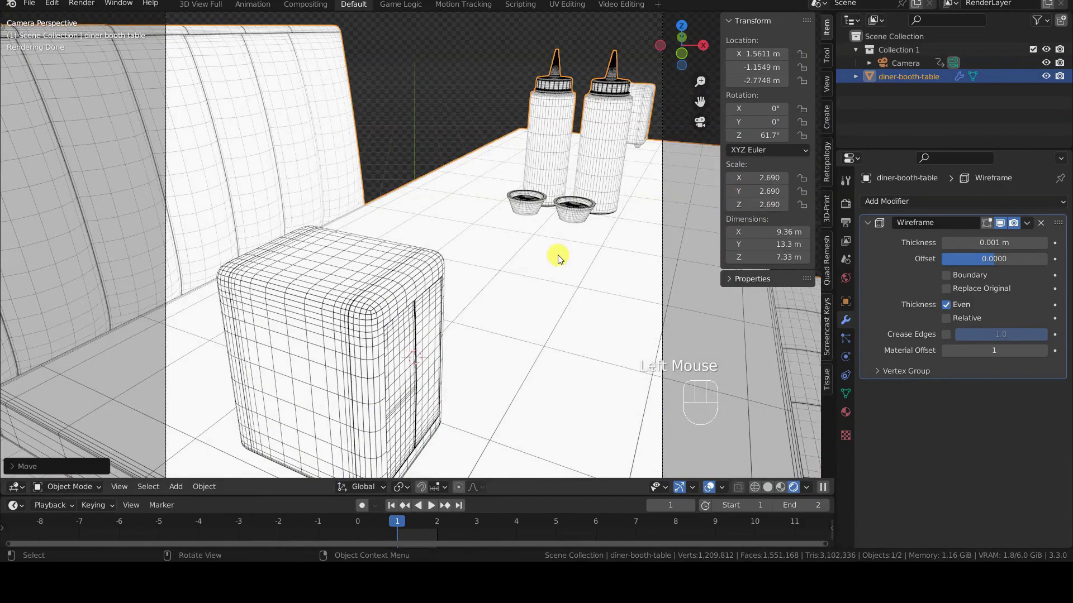
# Apply the booth's scale and switch the viewport to Solid shading with both seats and the table in view.
pyautogui.hotkey('ctrl', 'a')
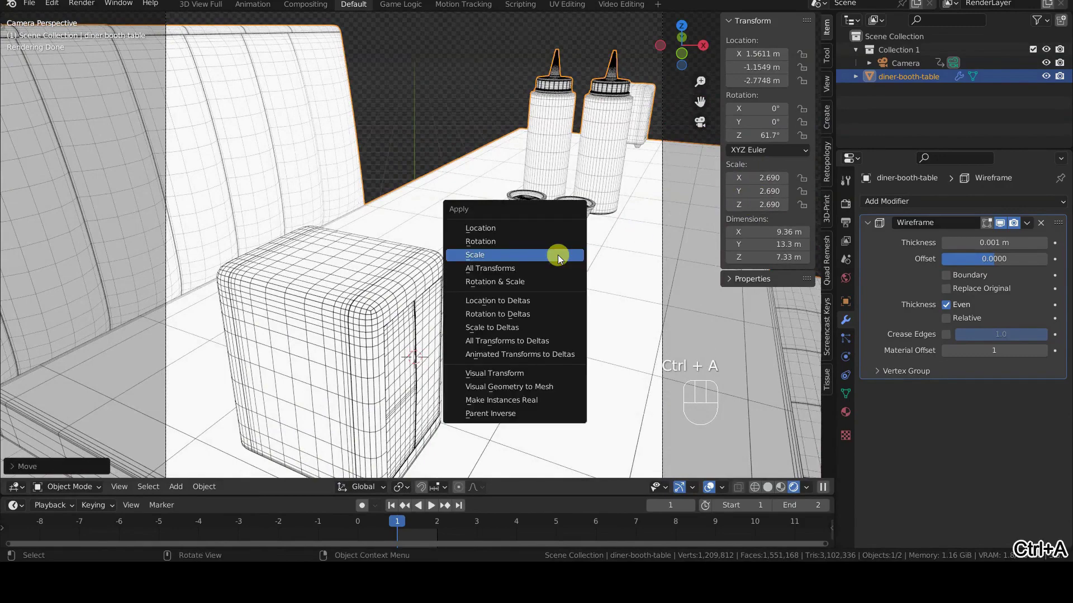
pyautogui.click(559, 255)
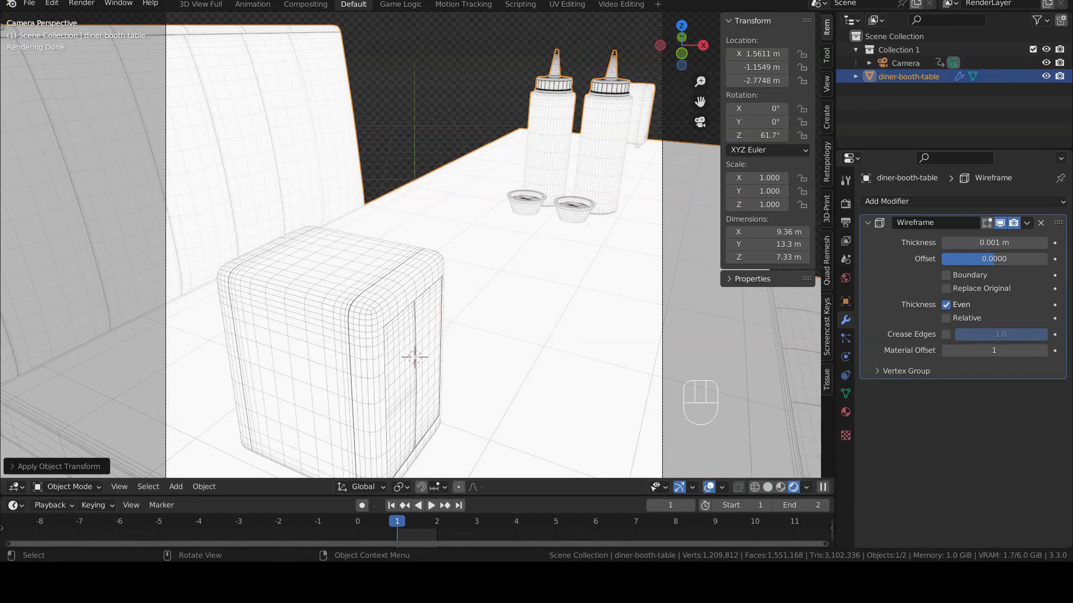
pyautogui.press('z')
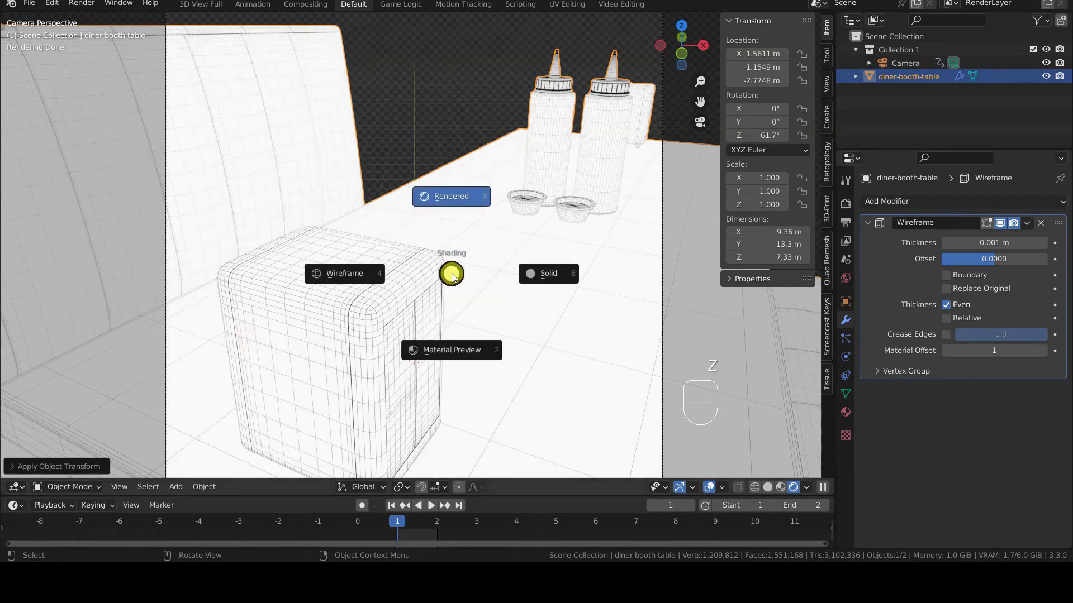
pyautogui.click(534, 272)
pyautogui.scroll(-1, 526, 269)
pyautogui.scroll(1, 525, 270)
pyautogui.scroll(-3, 524, 273)
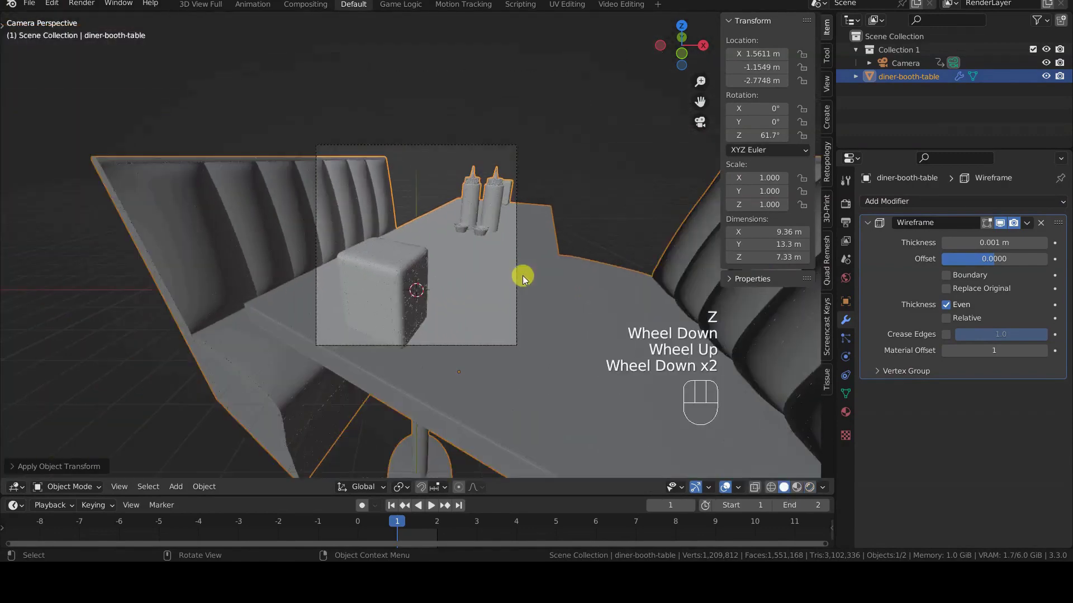
pyautogui.moveTo(455, 270); pyautogui.dragTo(475, 271, button='middle')
pyautogui.scroll(-3, 531, 262)
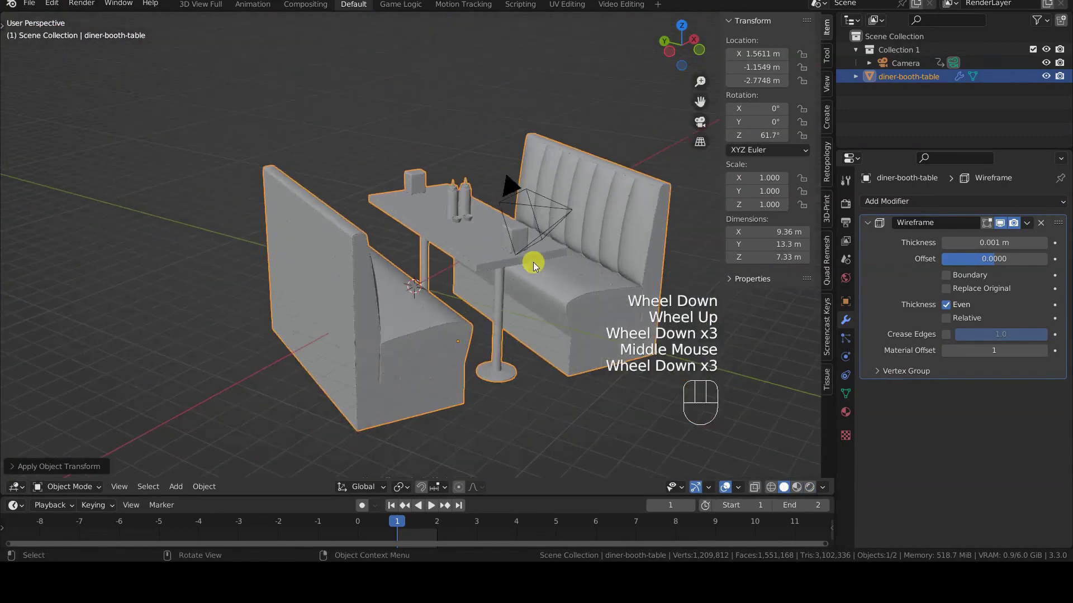
# Review the world's surface settings and the booth's Wireframe modifier options, including Replace Original.
pyautogui.keyDown('shift'); pyautogui.moveTo(572, 240); pyautogui.dragTo(671, 292, button='middle'); pyautogui.keyUp('shift')
pyautogui.click(379, 223)
pyautogui.scroll(2, 405, 292)
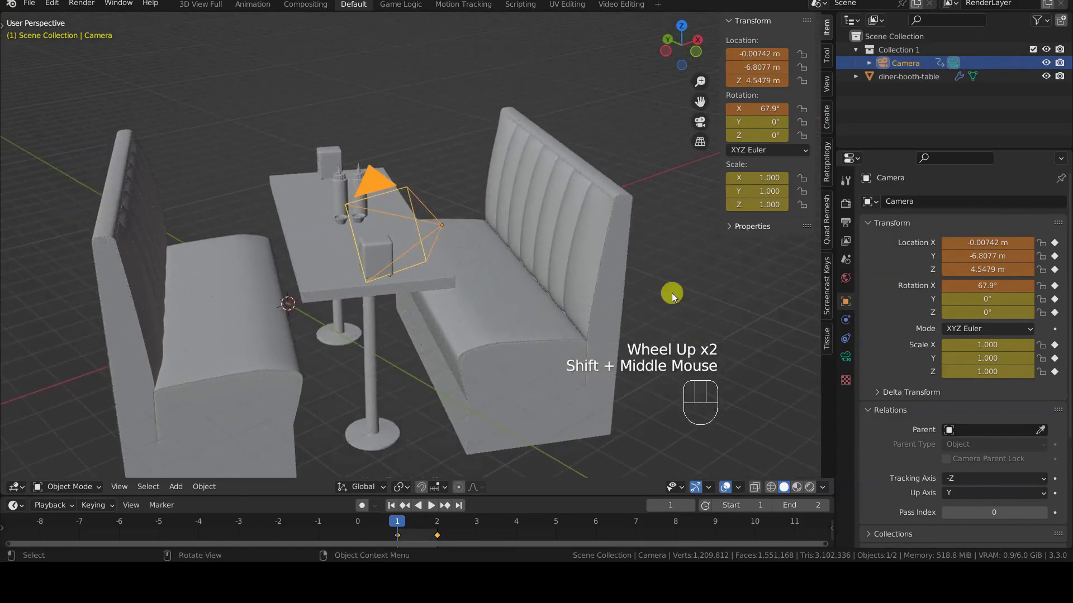
pyautogui.click(845, 278)
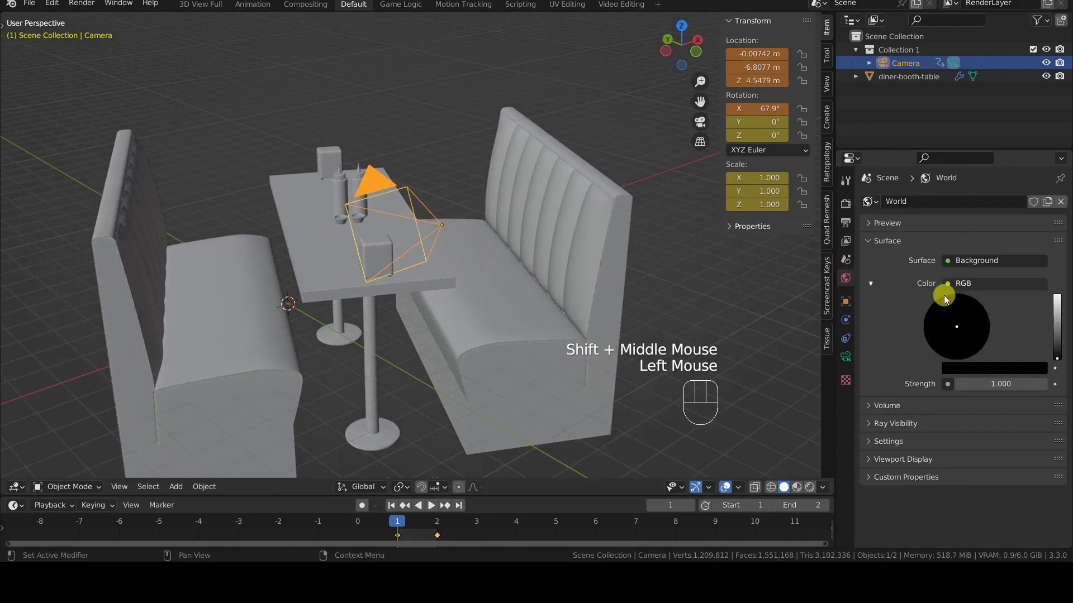
pyautogui.click(503, 327)
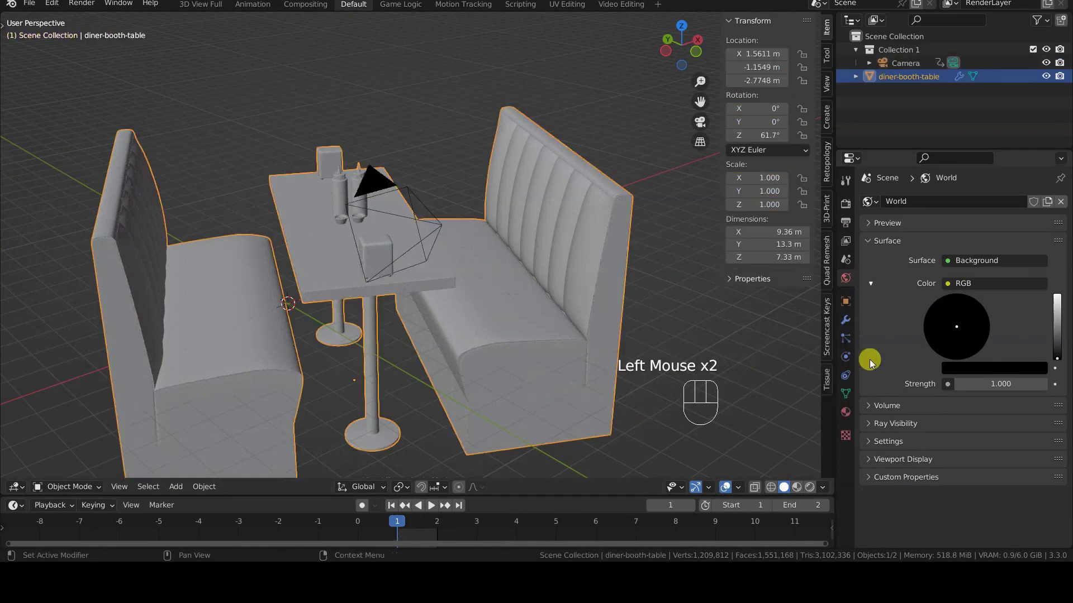
pyautogui.click(845, 323)
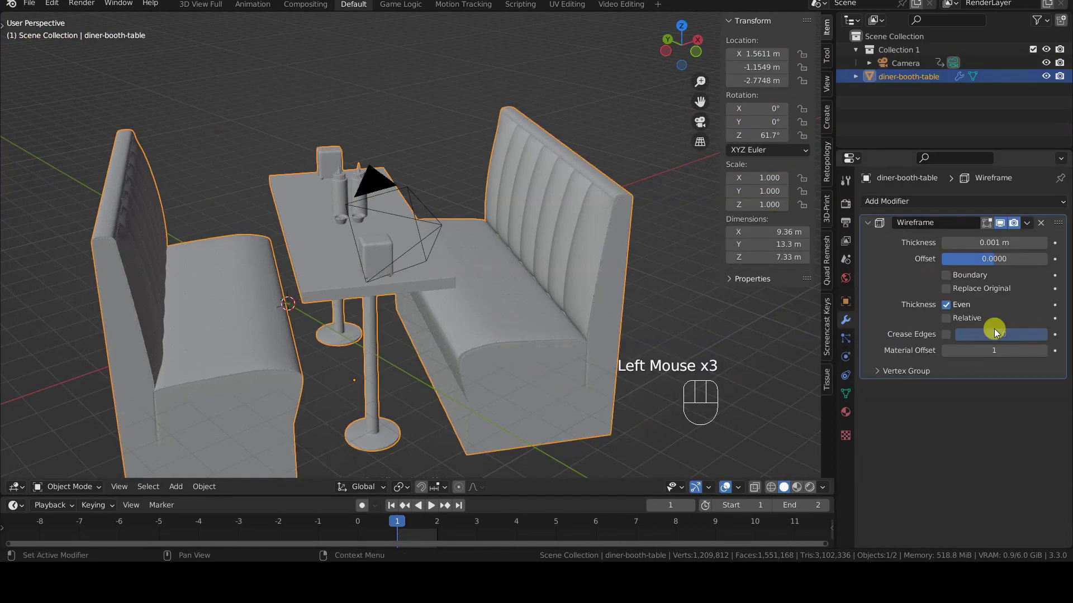
pyautogui.click(947, 289)
pyautogui.click(955, 291)
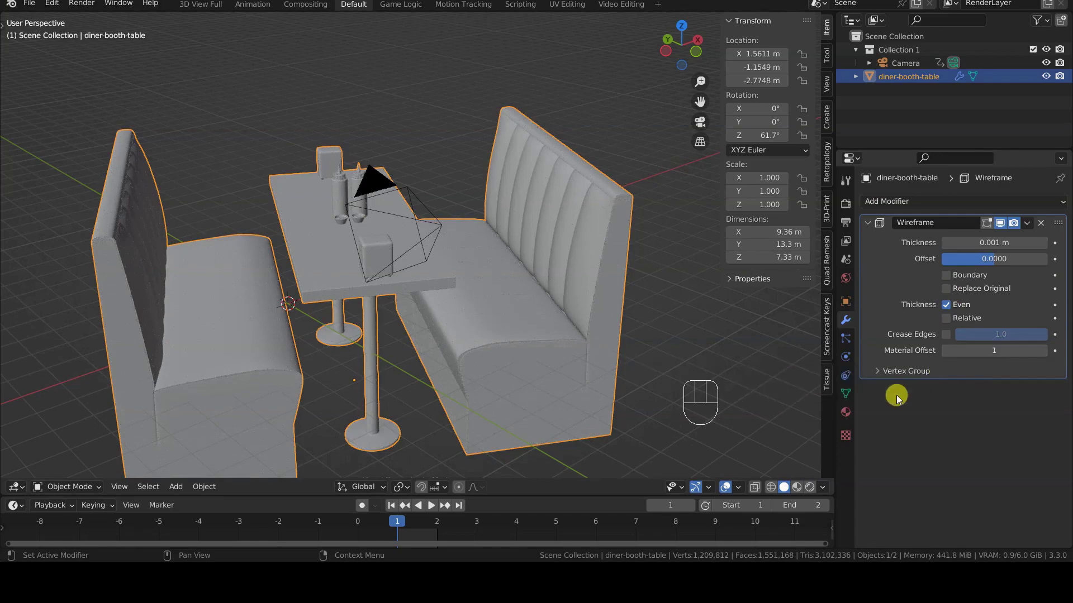
# Review the booth's white and black Emission materials.
pyautogui.click(844, 412)
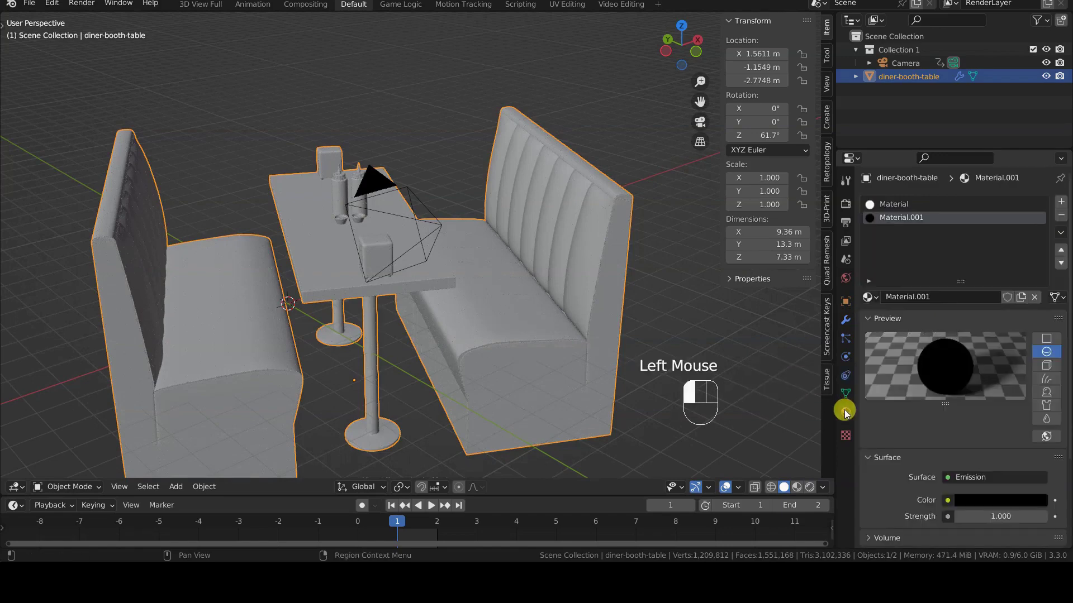
pyautogui.click(923, 207)
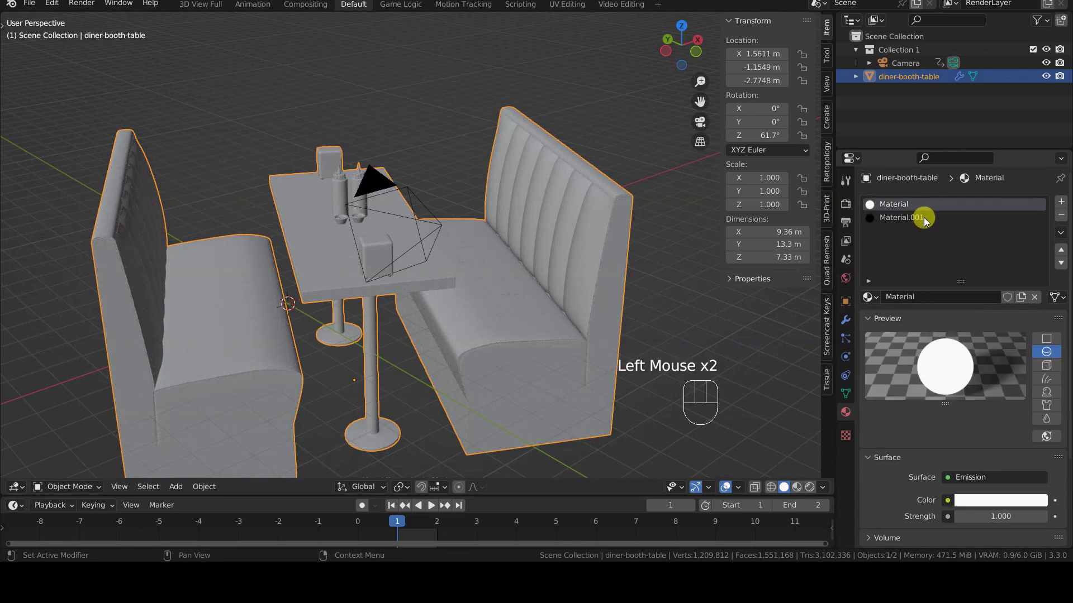
pyautogui.click(923, 217)
pyautogui.scroll(-2, 957, 323)
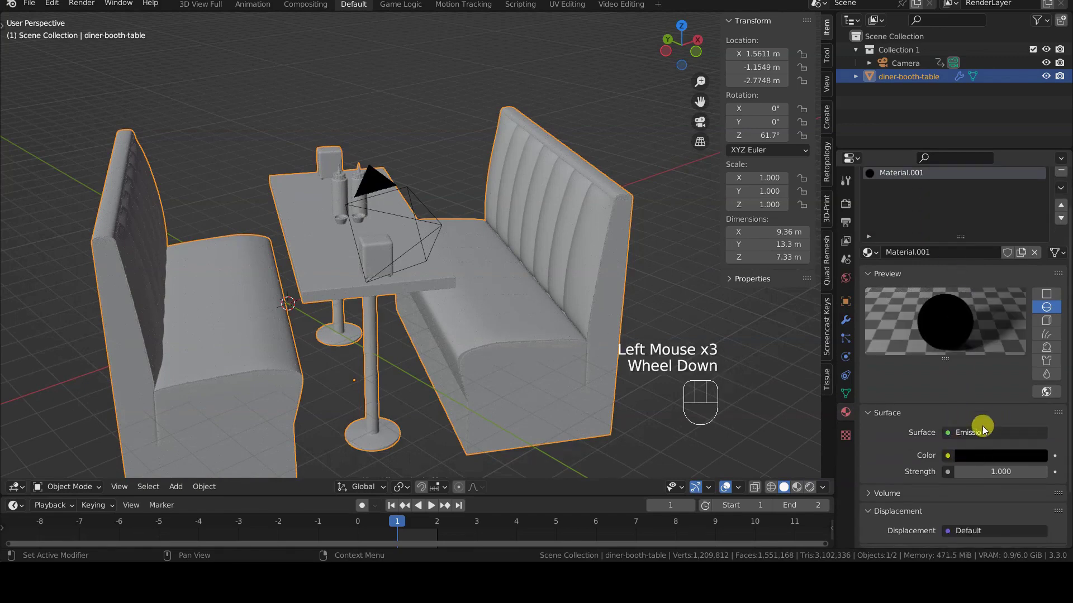
# Apply the scale of the booth object once more.
pyautogui.click(507, 371)
pyautogui.hotkey('ctrl', 'a')
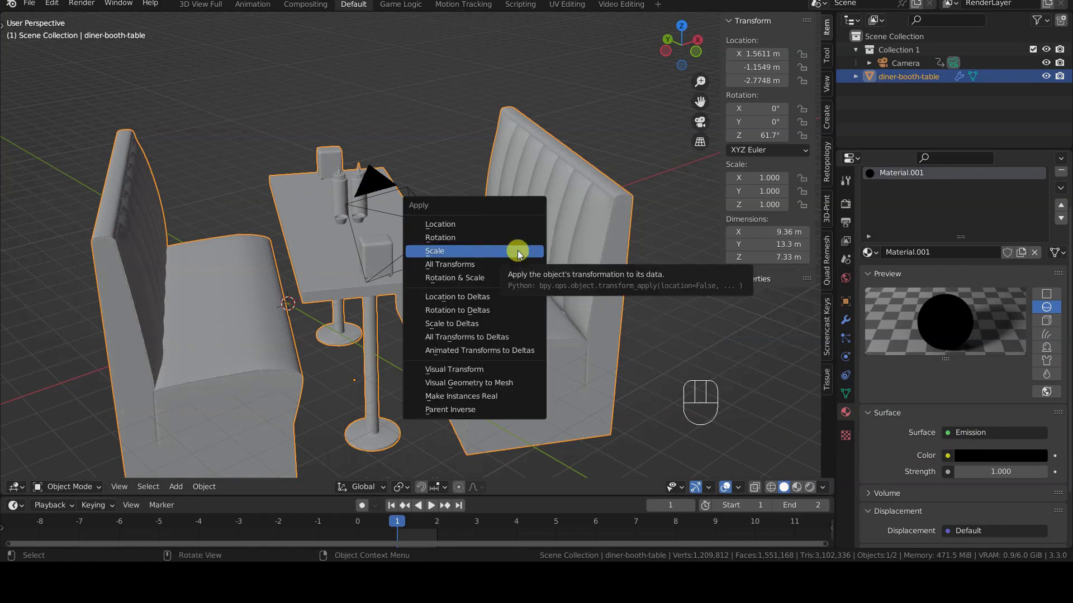
pyautogui.click(518, 252)
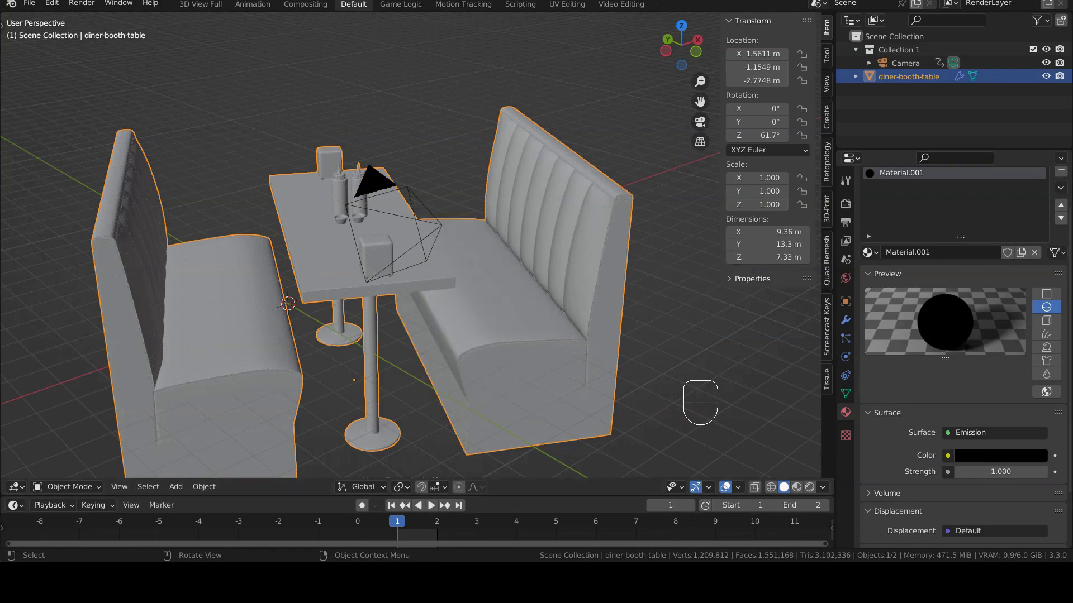